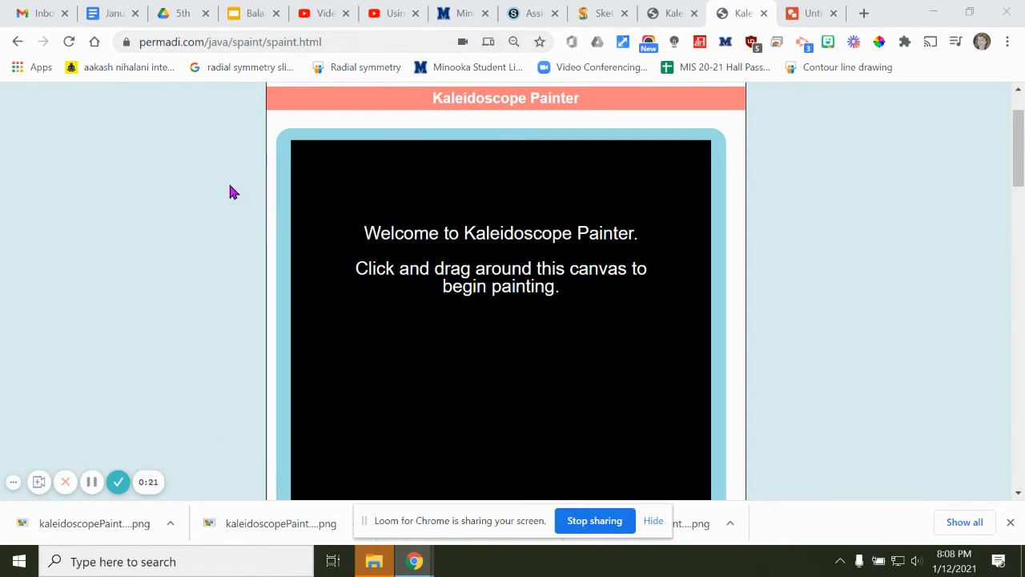
# Paint symmetrical petals, rings, corner strokes and a centre rosette with the red-orange flower palette and Dynabrush on
pyautogui.scroll(-1, 229, 187)
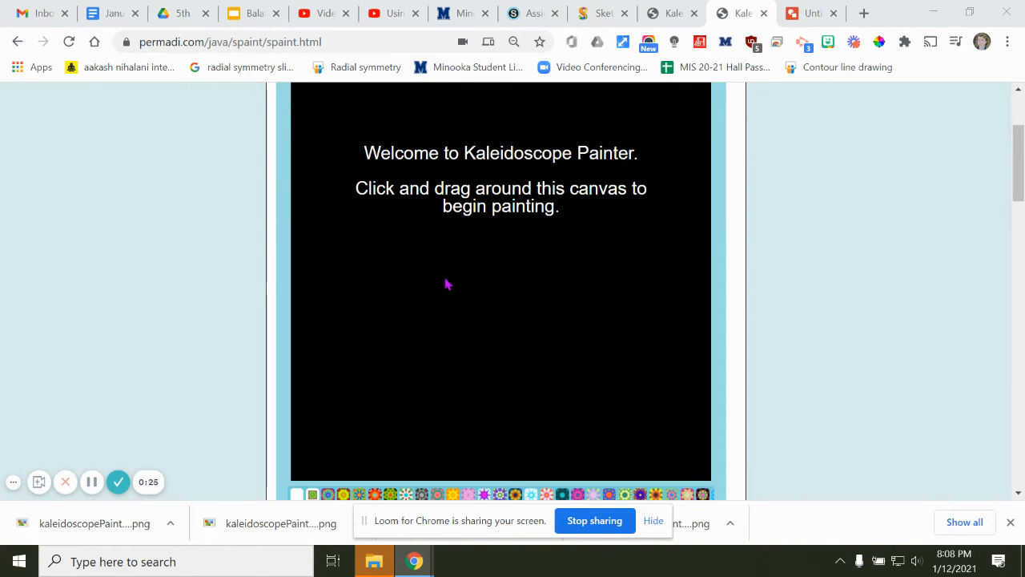
pyautogui.scroll(-2, 214, 258)
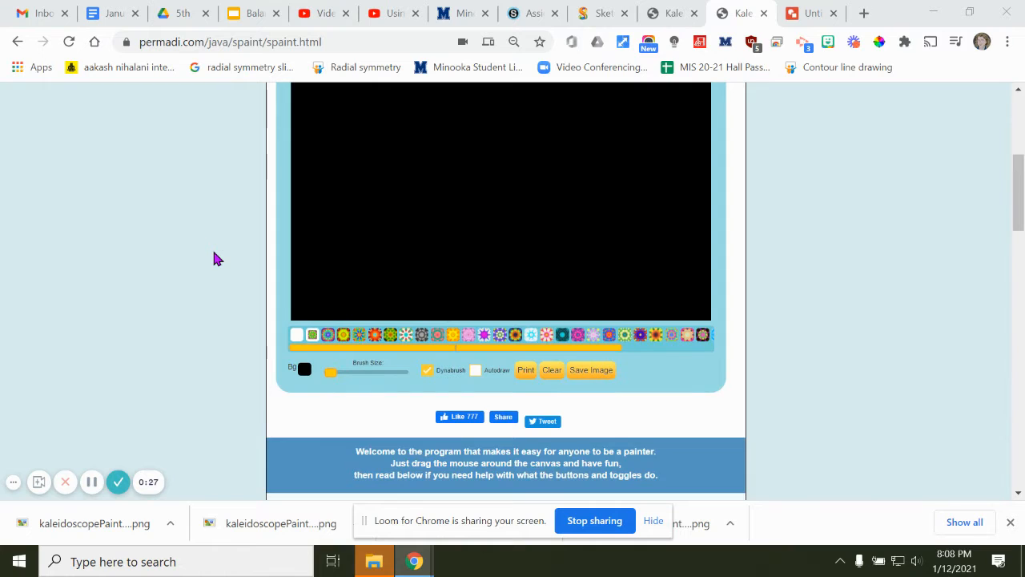
pyautogui.scroll(2, 214, 257)
pyautogui.scroll(2, 214, 253)
pyautogui.scroll(-2, 214, 253)
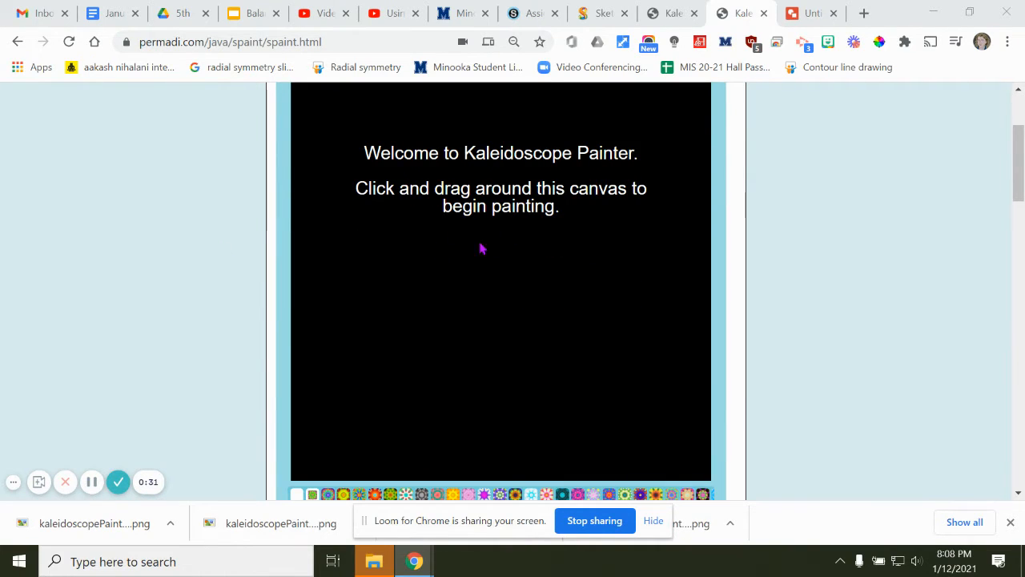
pyautogui.scroll(-1, 553, 229)
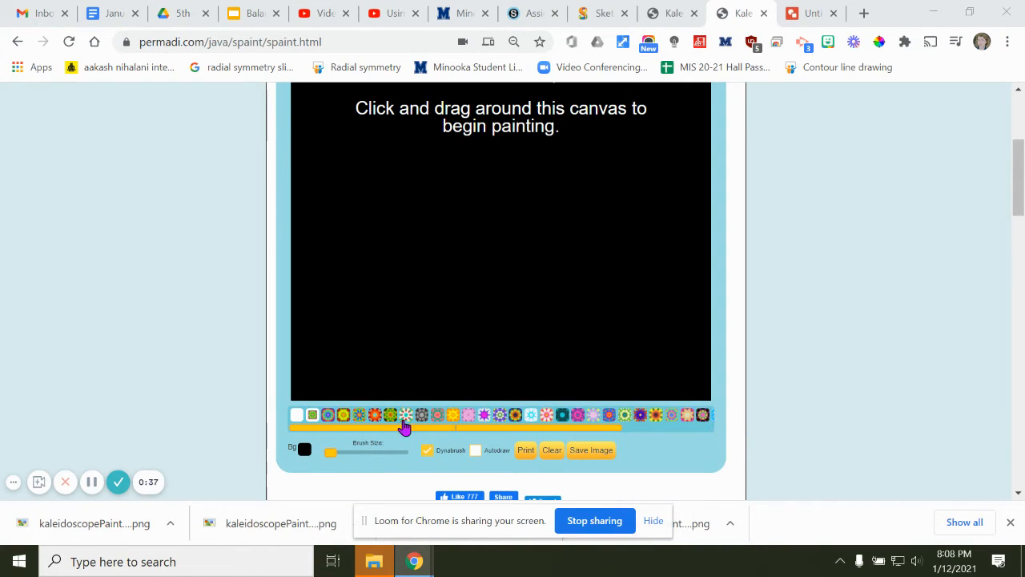
pyautogui.click(377, 418)
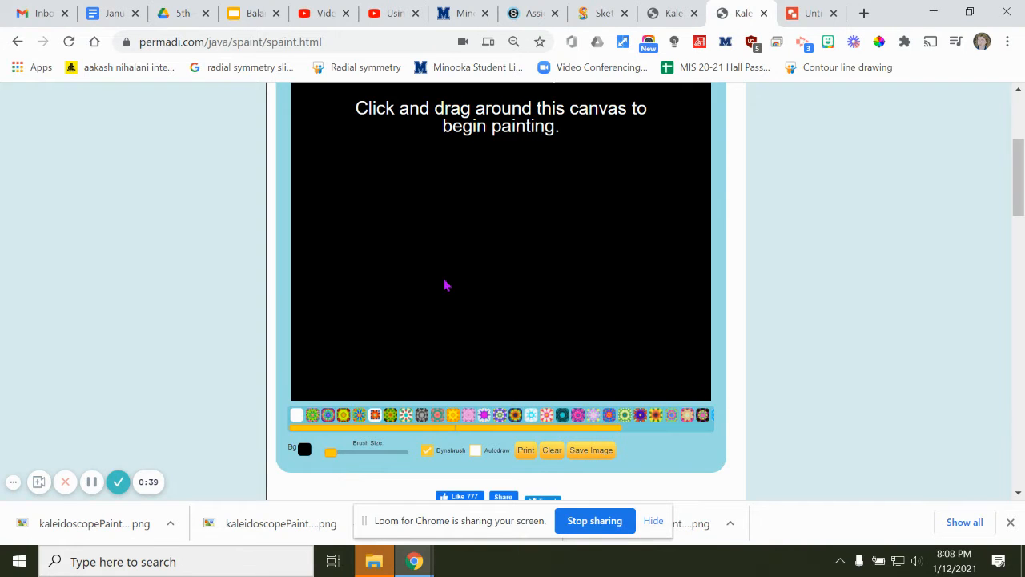
pyautogui.moveTo(444, 283)
pyautogui.mouseDown()
pyautogui.moveTo(458, 211)
pyautogui.moveTo(400, 237)
pyautogui.moveTo(412, 301)
pyautogui.moveTo(483, 306)
pyautogui.moveTo(419, 341)
pyautogui.moveTo(516, 351)
pyautogui.moveTo(529, 380)
pyautogui.moveTo(571, 368)
pyautogui.moveTo(655, 386)
pyautogui.moveTo(686, 343)
pyautogui.mouseUp()
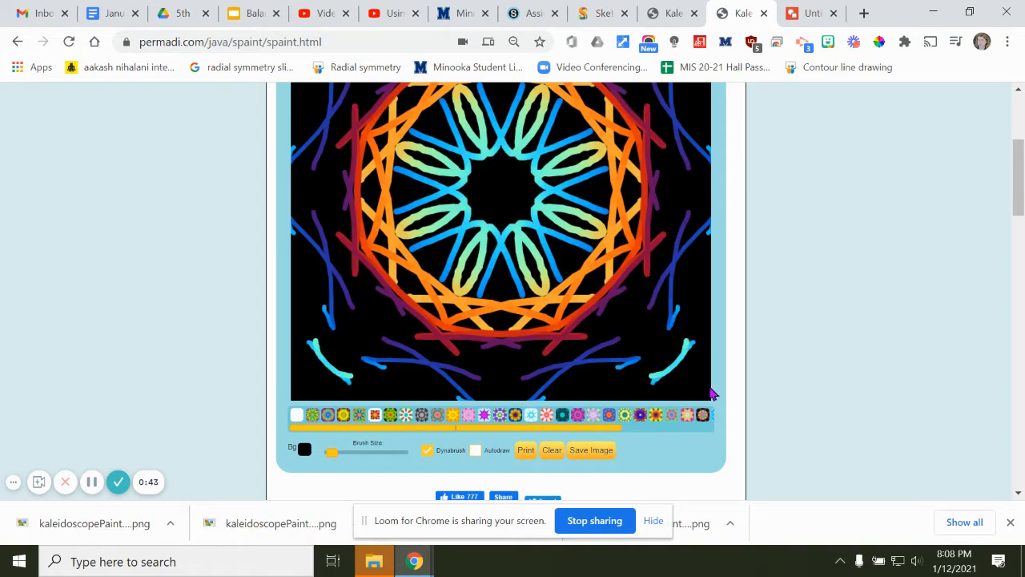
pyautogui.moveTo(708, 397)
pyautogui.mouseDown()
pyautogui.moveTo(665, 383)
pyautogui.moveTo(646, 357)
pyautogui.moveTo(606, 403)
pyautogui.mouseUp()
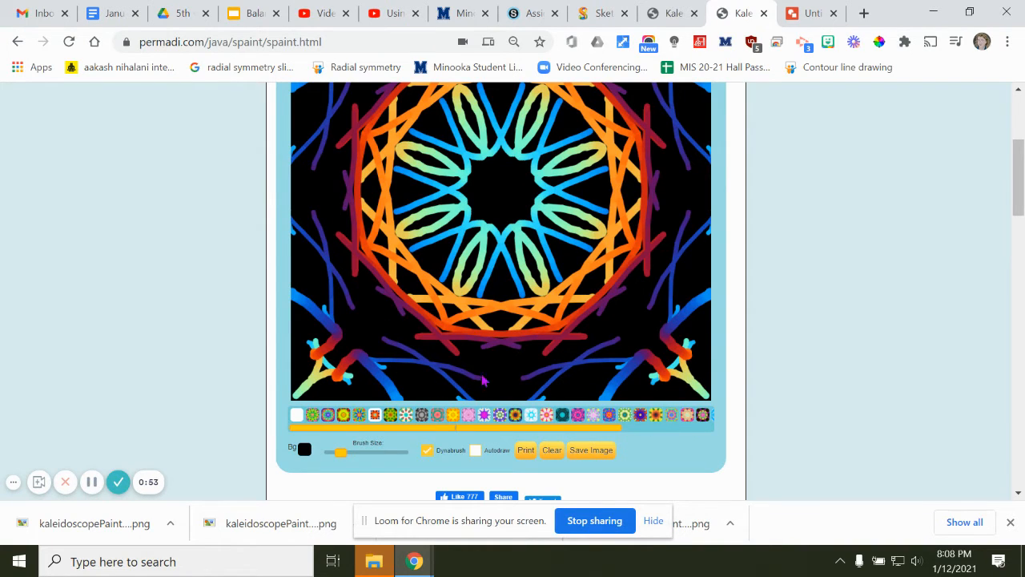
pyautogui.moveTo(490, 190); pyautogui.dragTo(497, 203)
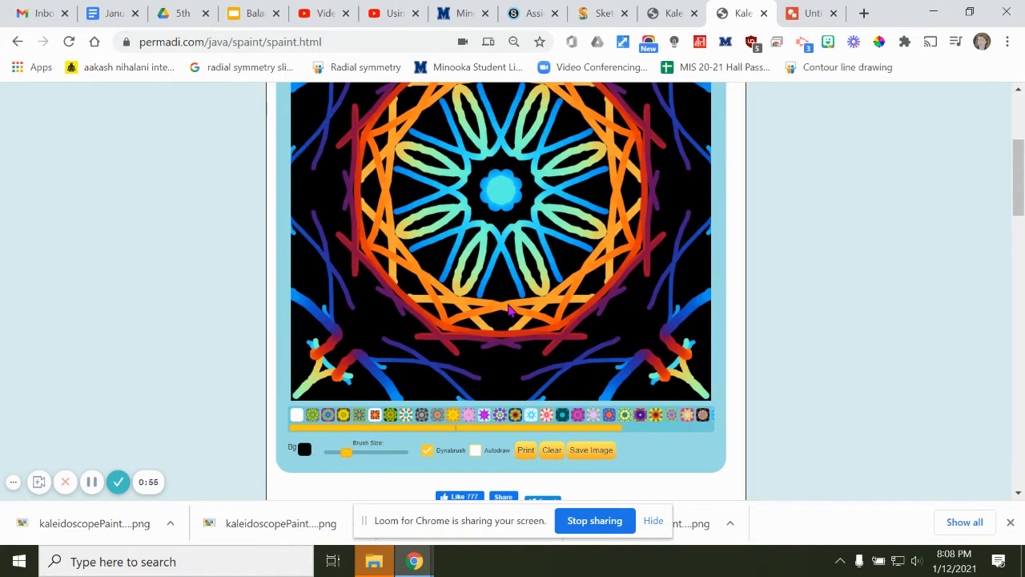
# Turn off Dynabrush, paint thick strokes around the outer ring with an enlarged brush, and add small dabs with a thinner brush
pyautogui.click(428, 449)
pyautogui.moveTo(347, 452); pyautogui.dragTo(373, 452)
pyautogui.moveTo(483, 396)
pyautogui.mouseDown()
pyautogui.moveTo(504, 334)
pyautogui.moveTo(508, 375)
pyautogui.mouseUp()
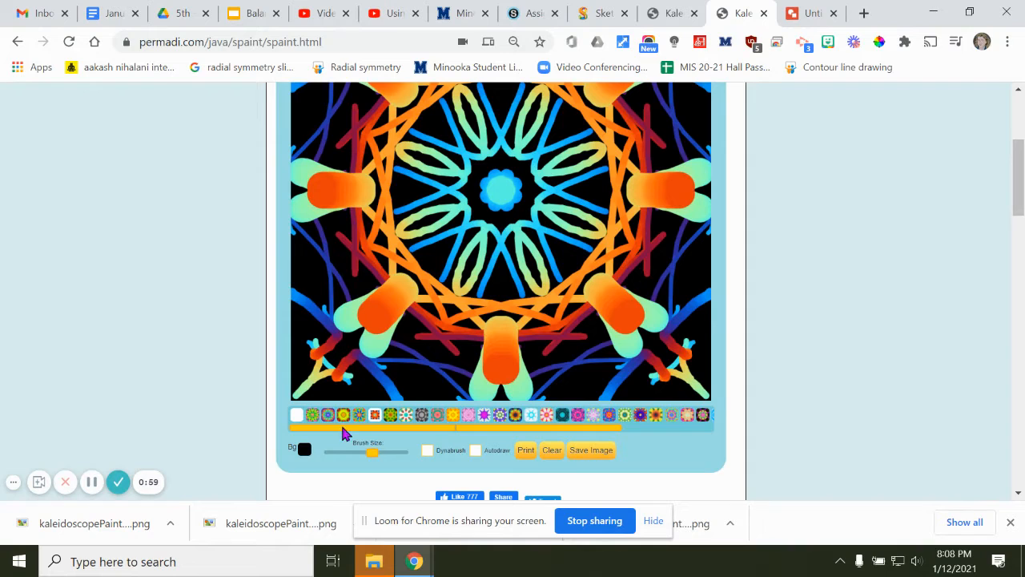
pyautogui.moveTo(372, 454); pyautogui.dragTo(334, 453)
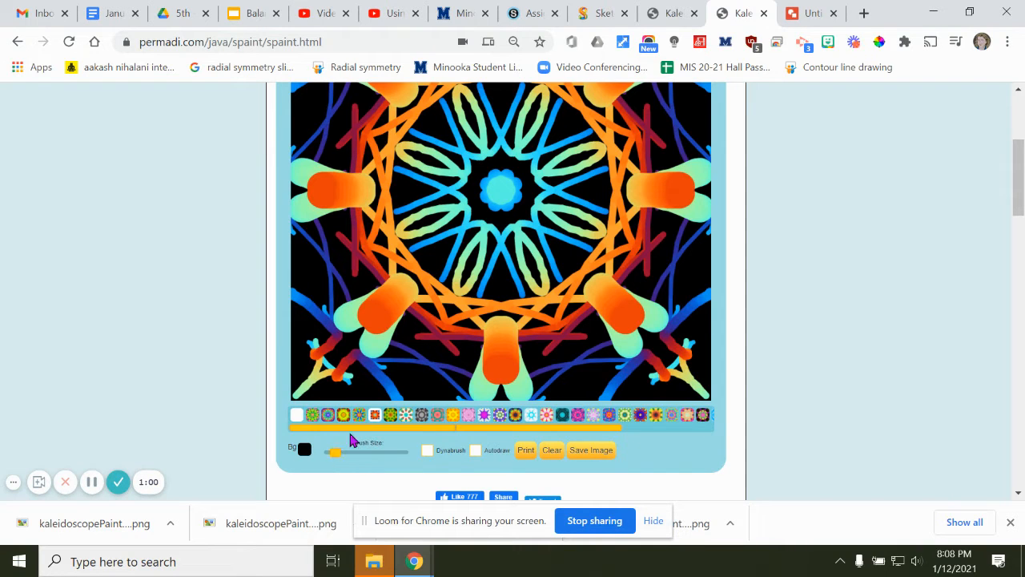
pyautogui.click(498, 354)
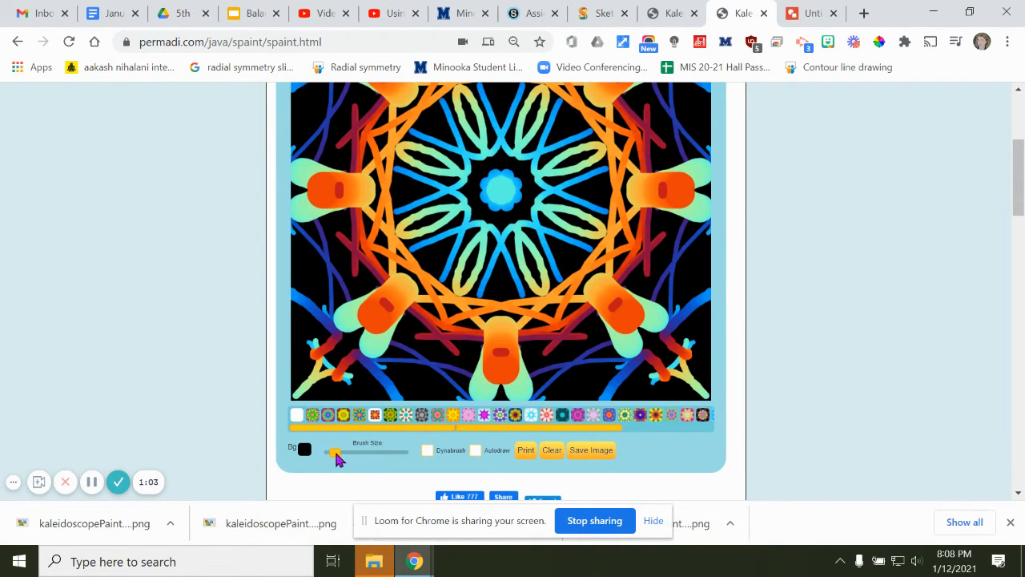
# Clear the whole painting from the canvas
pyautogui.scroll(2, 628, 377)
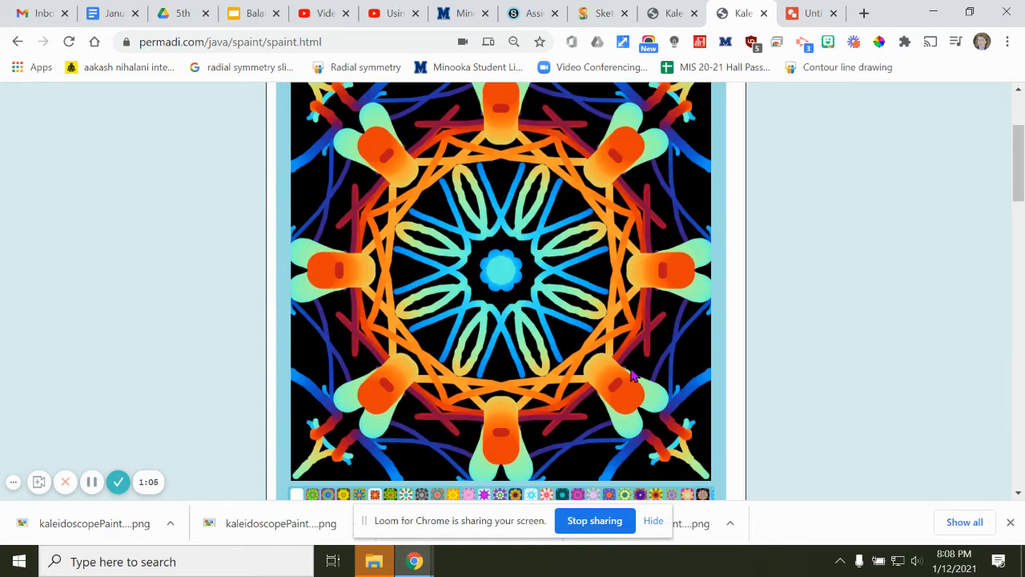
pyautogui.scroll(-2, 632, 375)
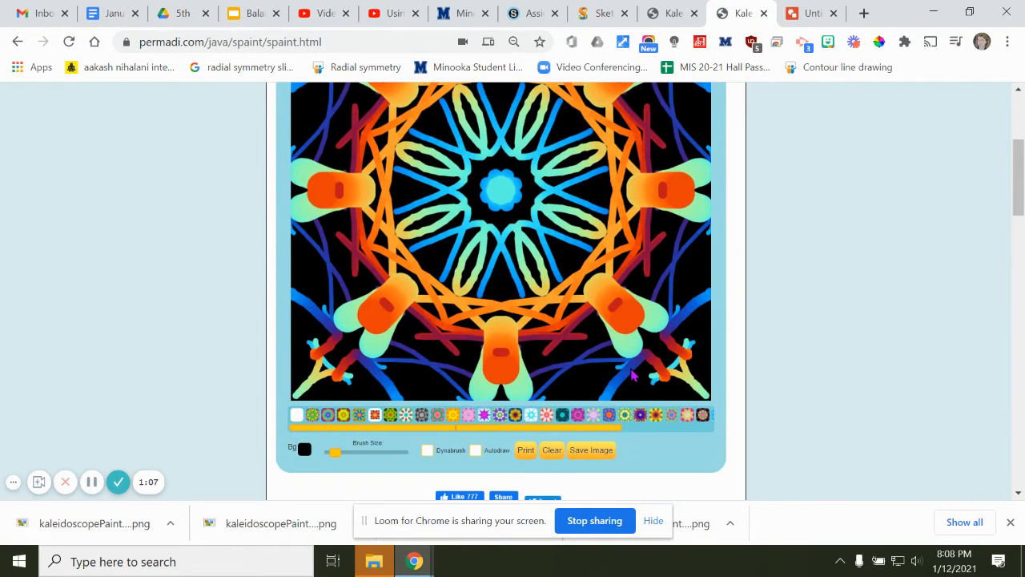
pyautogui.scroll(-1, 632, 374)
pyautogui.scroll(1, 632, 374)
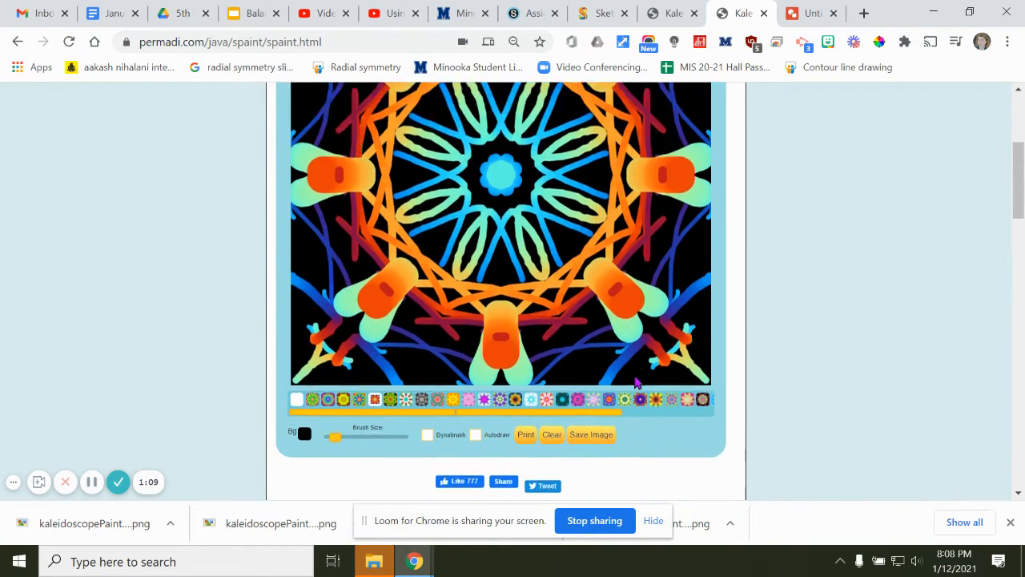
pyautogui.click(549, 453)
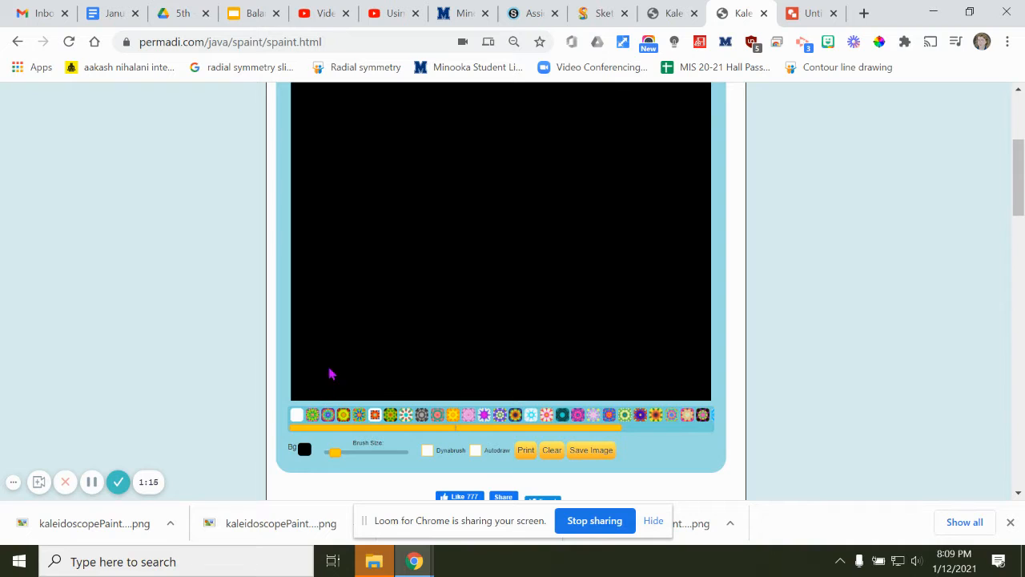
# Choose solid orange as the brush colour and paint a looping, symmetrical outline around the canvas centre
pyautogui.click(297, 418)
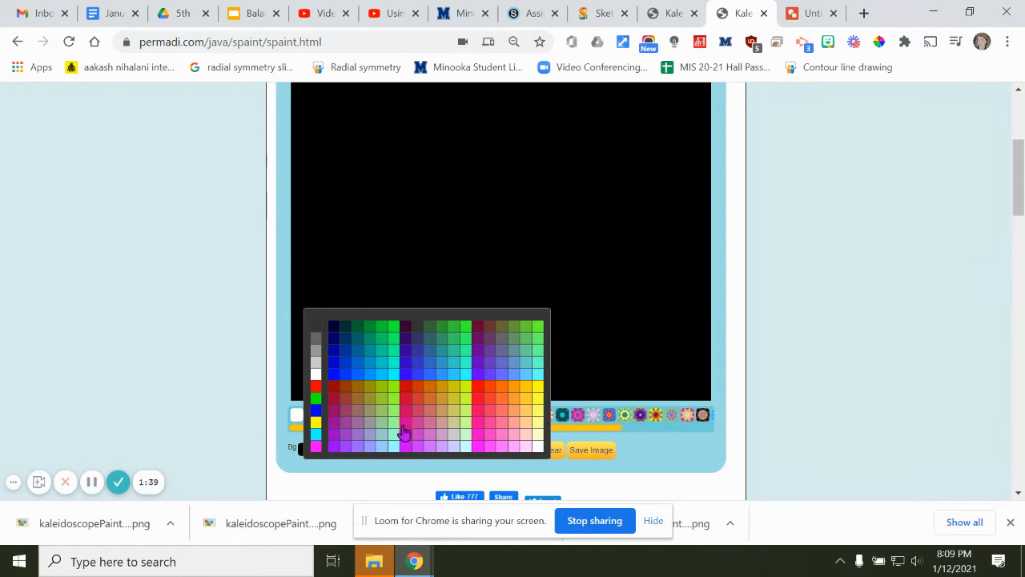
pyautogui.click(429, 391)
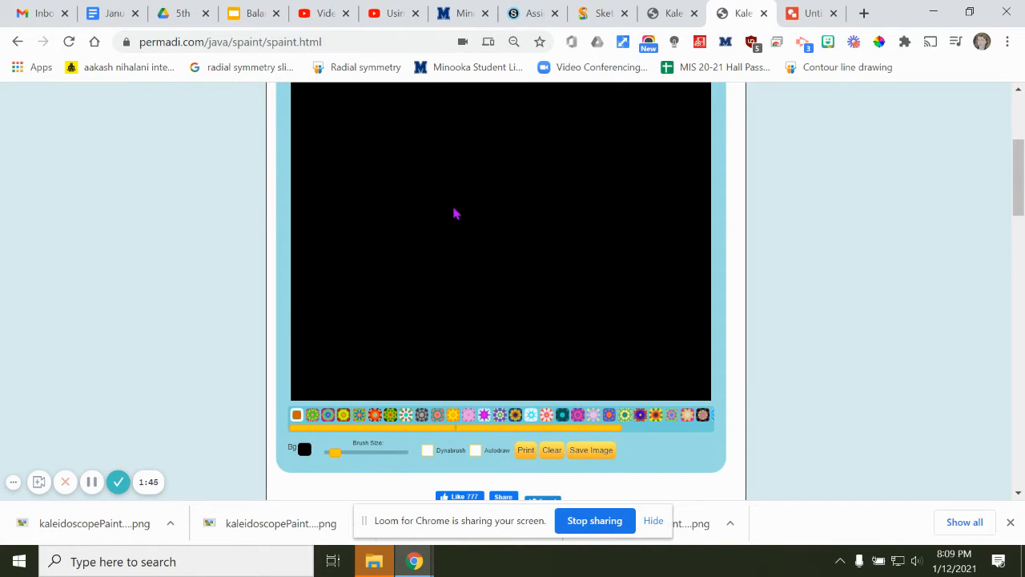
pyautogui.moveTo(418, 186)
pyautogui.mouseDown()
pyautogui.moveTo(392, 239)
pyautogui.moveTo(295, 235)
pyautogui.moveTo(291, 262)
pyautogui.moveTo(297, 279)
pyautogui.moveTo(398, 302)
pyautogui.mouseUp()
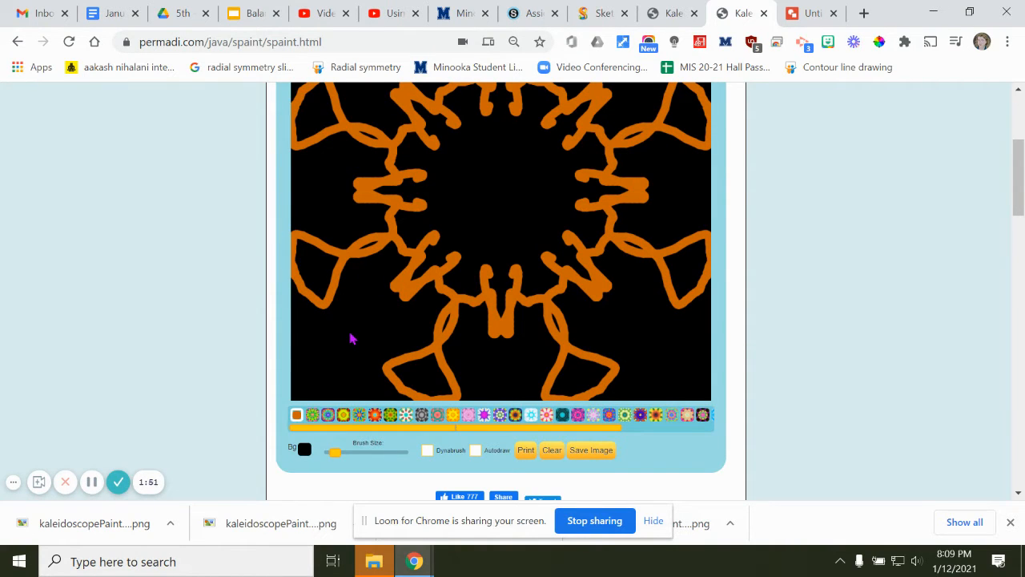
# Switch to solid blue with a slightly larger brush and paint long star spokes and wavy branches between their outer ends
pyautogui.click(296, 415)
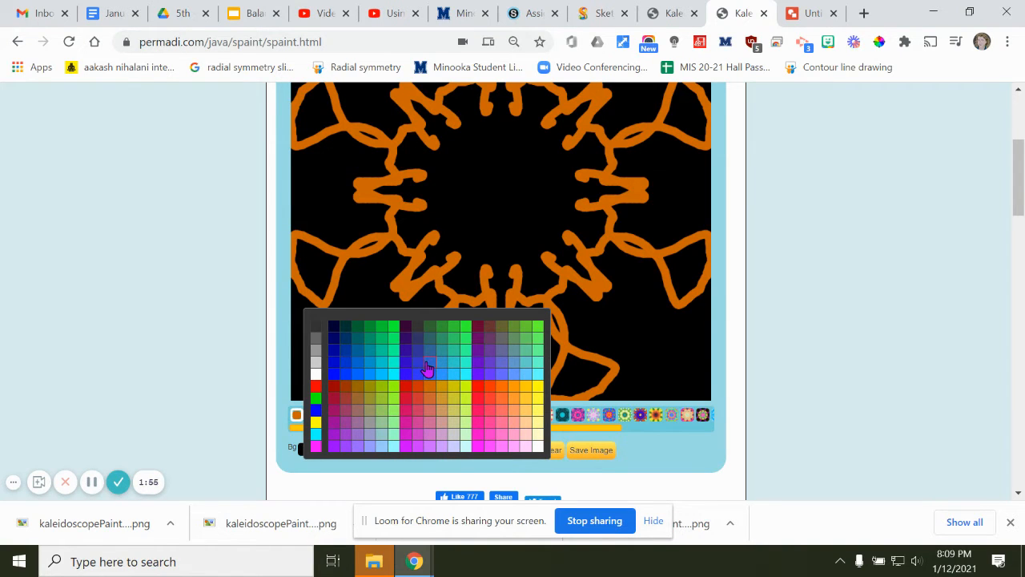
pyautogui.click(420, 371)
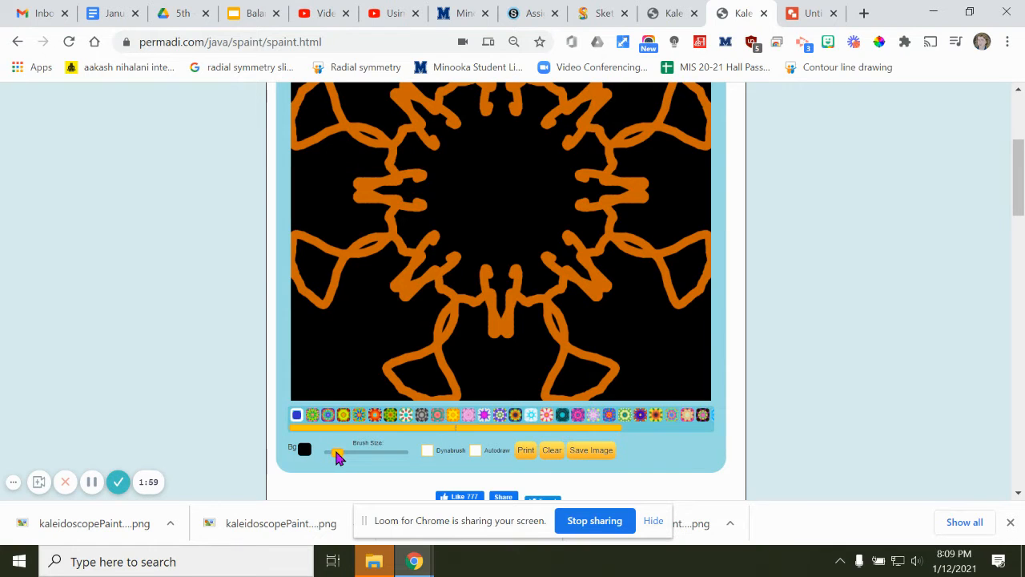
pyautogui.moveTo(336, 452); pyautogui.dragTo(342, 456)
pyautogui.moveTo(297, 278); pyautogui.dragTo(505, 213)
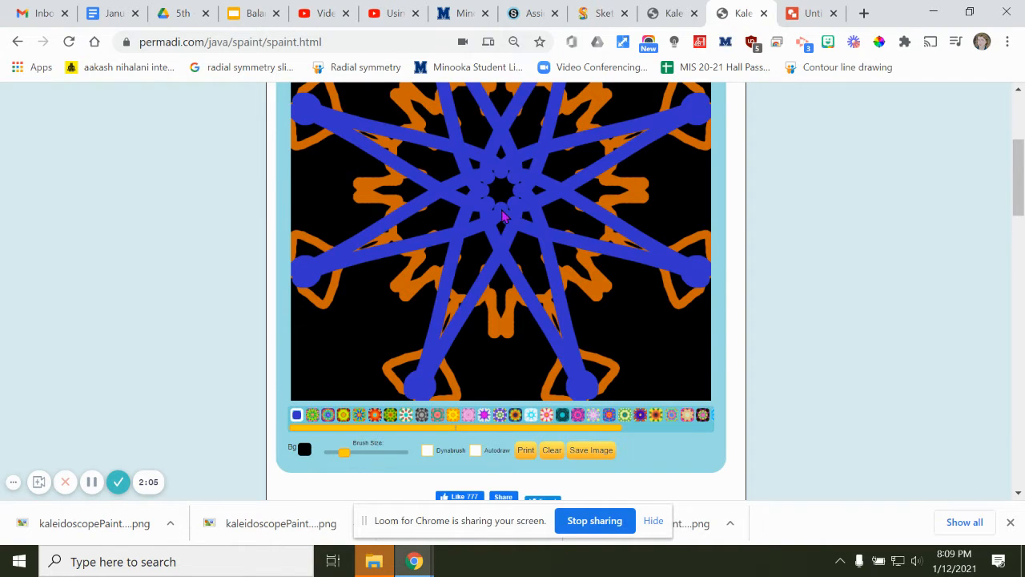
pyautogui.moveTo(451, 346)
pyautogui.mouseDown()
pyautogui.moveTo(479, 342)
pyautogui.moveTo(494, 404)
pyautogui.mouseUp()
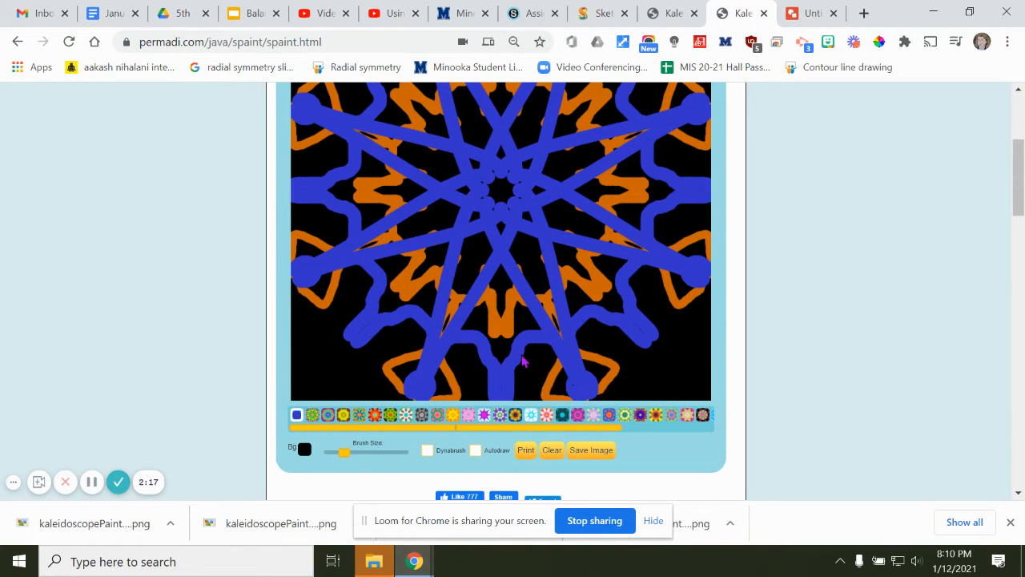
# Choose dark navy and paint spots at the spoke tips plus a ring around the star's centre
pyautogui.click(296, 417)
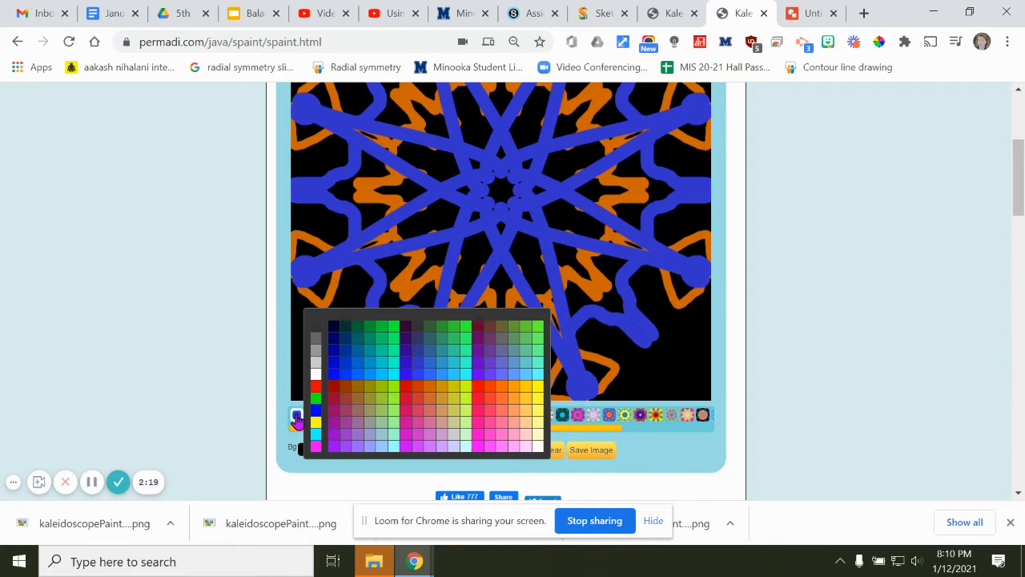
pyautogui.click(336, 329)
pyautogui.click(309, 272)
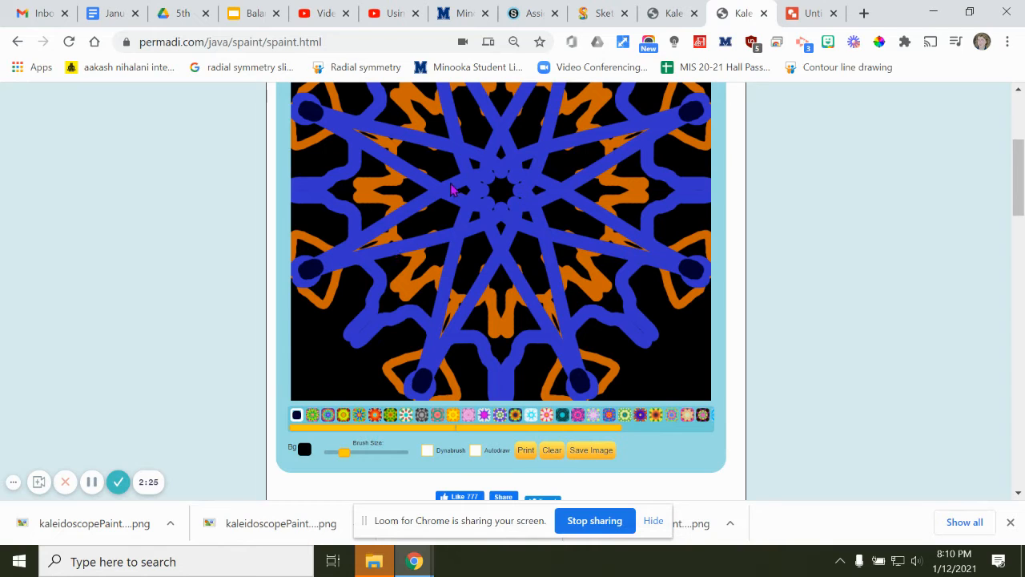
pyautogui.moveTo(448, 173)
pyautogui.mouseDown()
pyautogui.moveTo(442, 206)
pyautogui.moveTo(490, 270)
pyautogui.mouseUp()
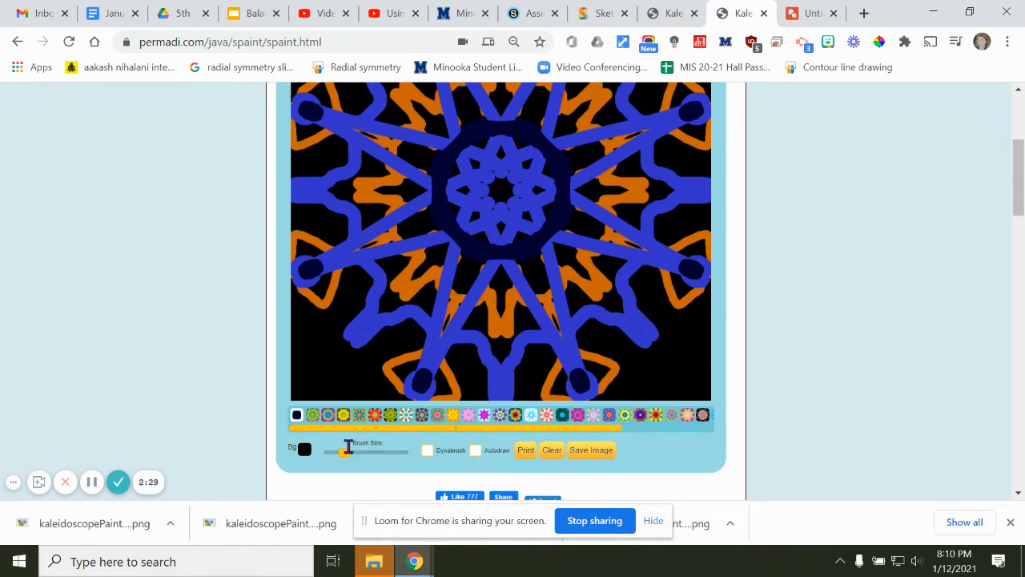
# Choose light blue and paint accents on the outer spokes and central ring, adding large corner blobs with a much bigger brush
pyautogui.click(297, 417)
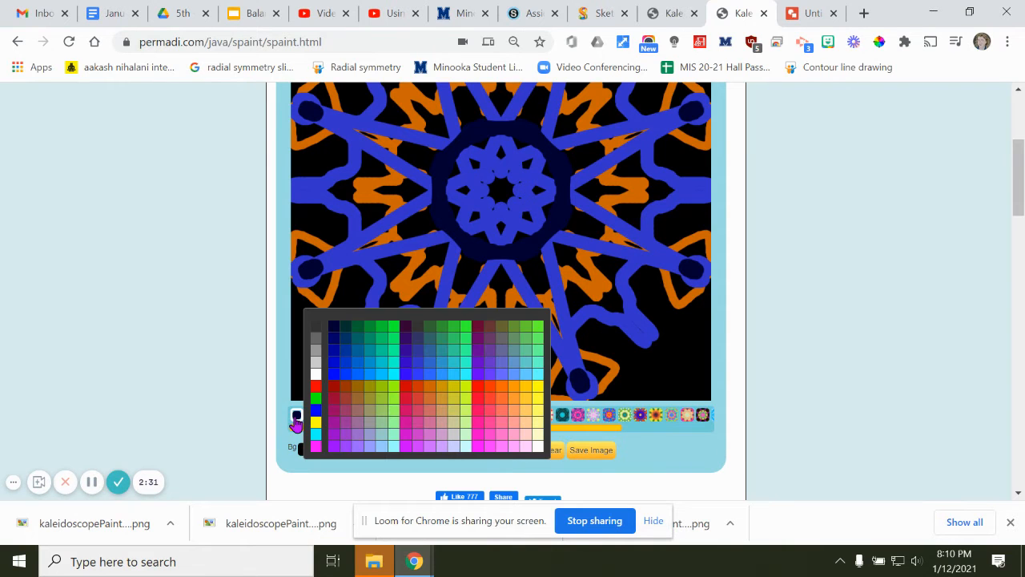
pyautogui.click(455, 379)
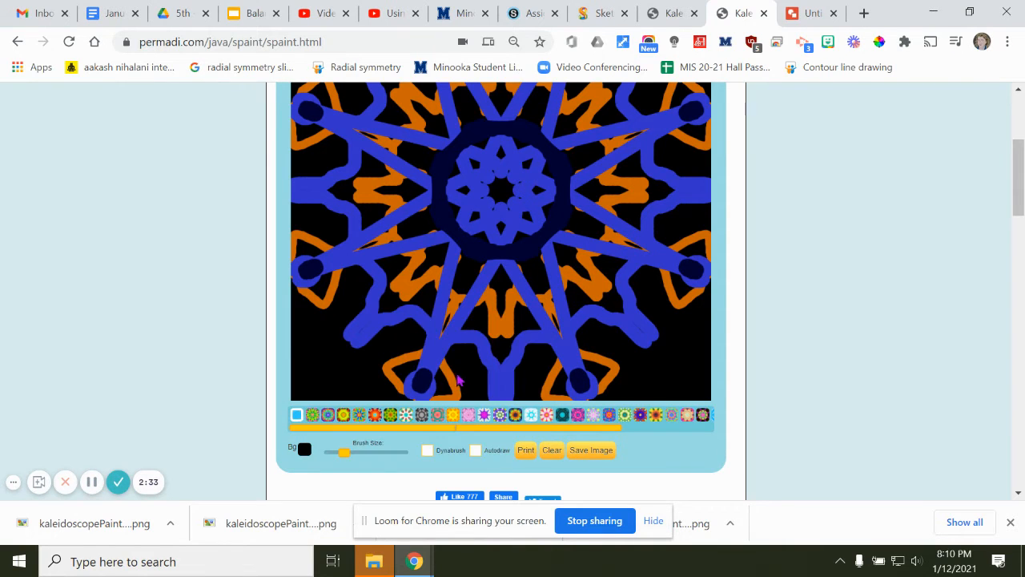
pyautogui.moveTo(428, 347)
pyautogui.mouseDown()
pyautogui.moveTo(449, 335)
pyautogui.moveTo(461, 352)
pyautogui.mouseUp()
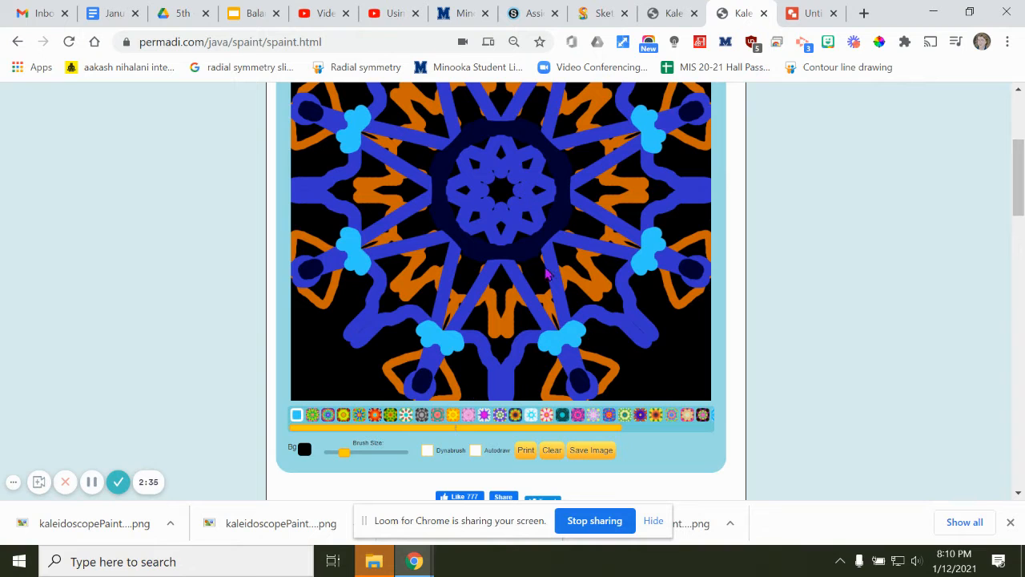
pyautogui.moveTo(513, 269); pyautogui.dragTo(527, 240)
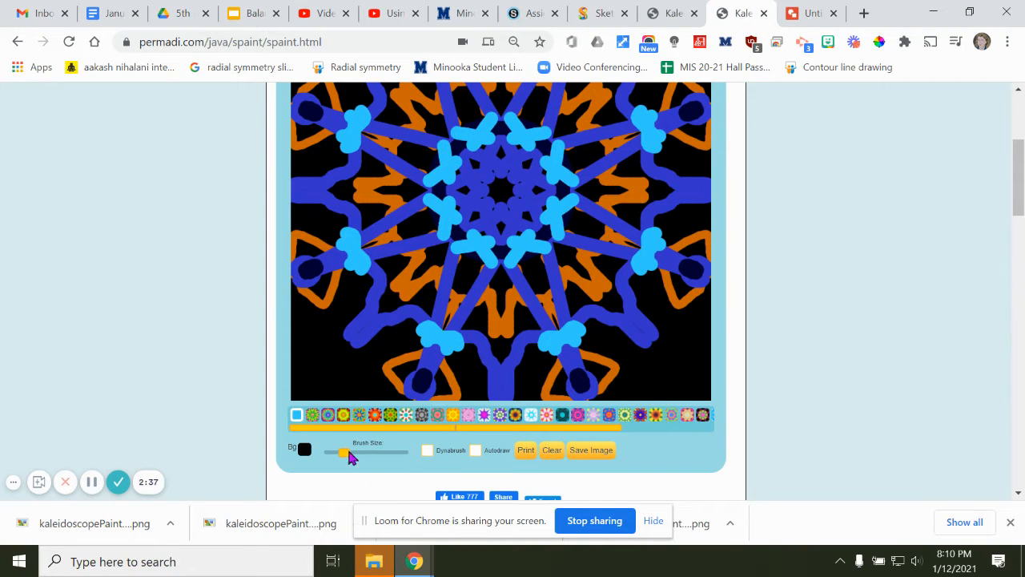
pyautogui.moveTo(343, 453); pyautogui.dragTo(392, 458)
pyautogui.moveTo(307, 362); pyautogui.dragTo(338, 366)
# With a small light grey brush, paint corner strokes, arcs on the blue branches and a centre dot, and save the image
pyautogui.moveTo(390, 453); pyautogui.dragTo(330, 457)
pyautogui.click(296, 415)
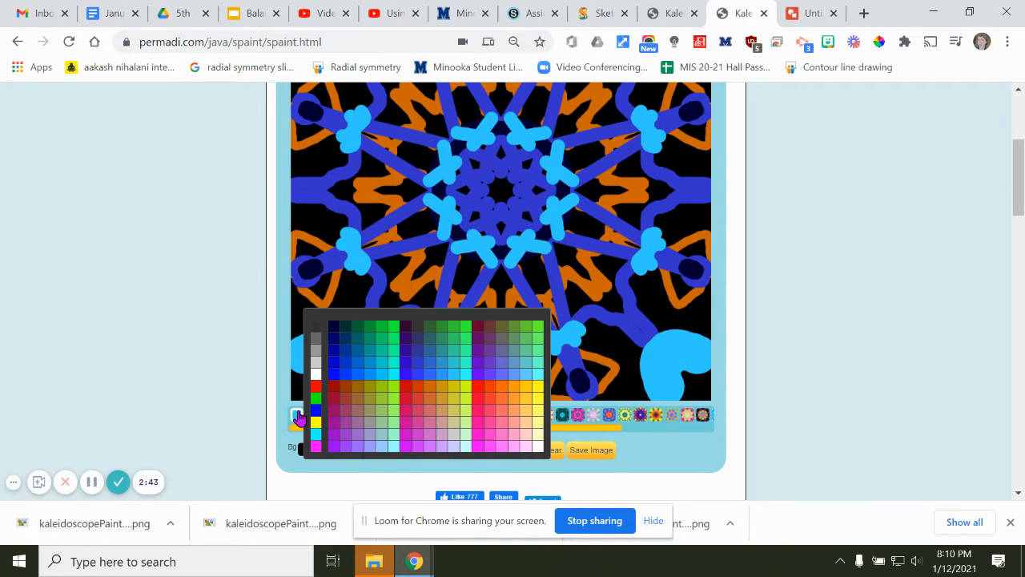
pyautogui.click(314, 362)
pyautogui.moveTo(322, 344)
pyautogui.mouseDown()
pyautogui.moveTo(336, 373)
pyautogui.moveTo(329, 365)
pyautogui.moveTo(295, 400)
pyautogui.mouseUp()
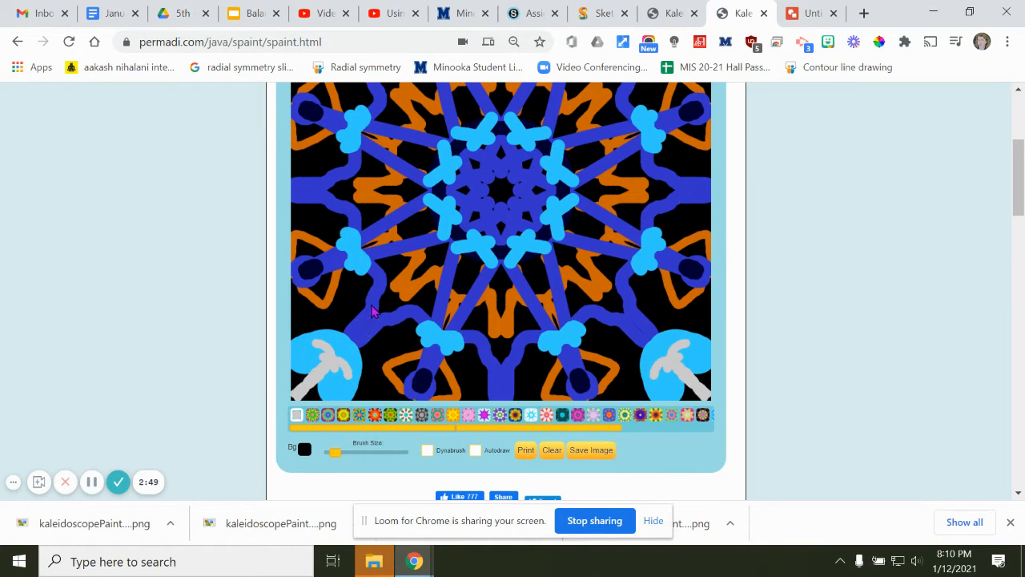
pyautogui.moveTo(373, 311); pyautogui.dragTo(389, 316)
pyautogui.moveTo(500, 197); pyautogui.dragTo(502, 189)
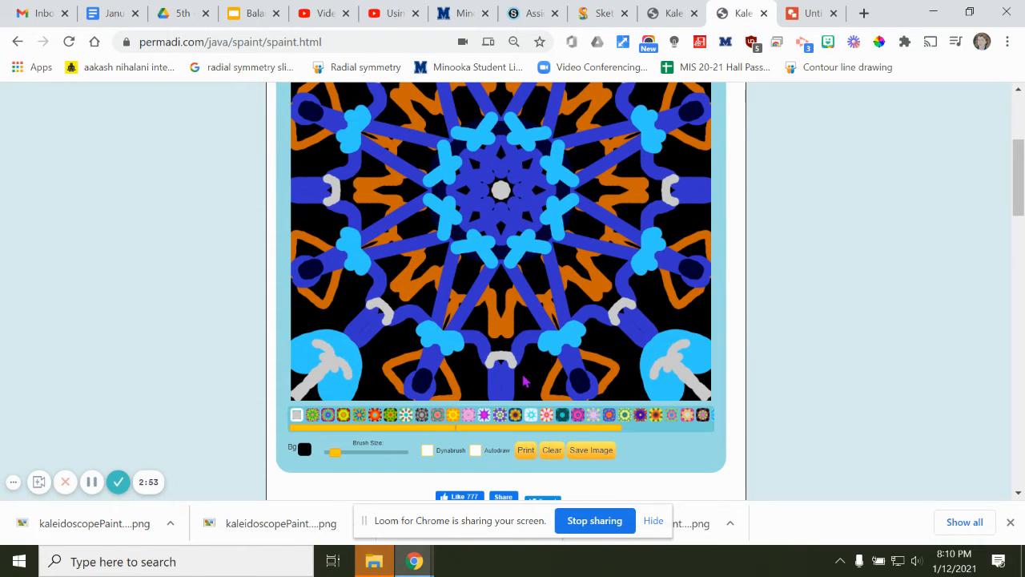
pyautogui.click(589, 453)
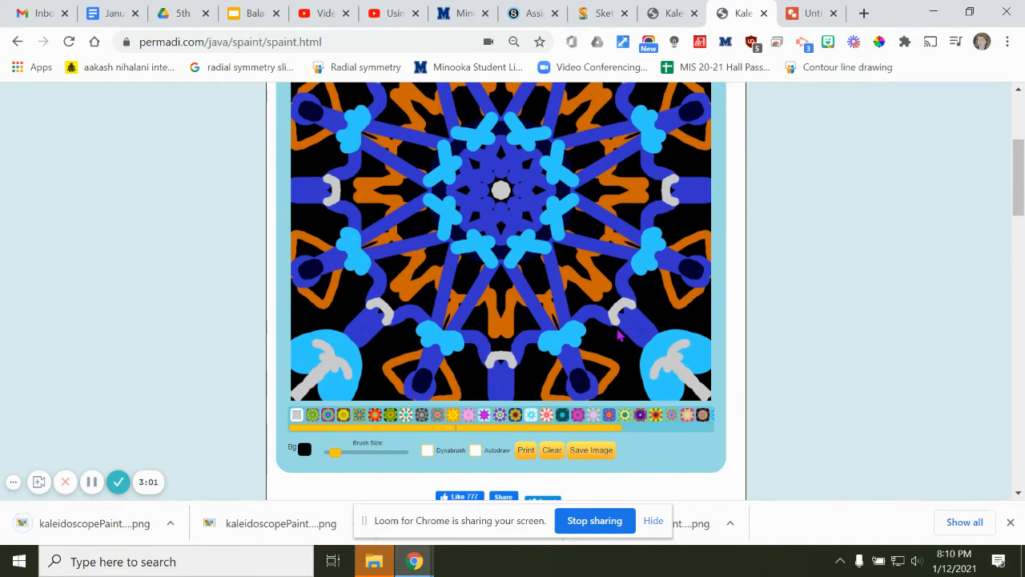
# Paint light grey strokes across the outer blue branches, add salmon accents on the orange shapes and around the central ring, and save the image
pyautogui.moveTo(618, 335)
pyautogui.mouseDown()
pyautogui.moveTo(643, 307)
pyautogui.moveTo(655, 315)
pyautogui.mouseUp()
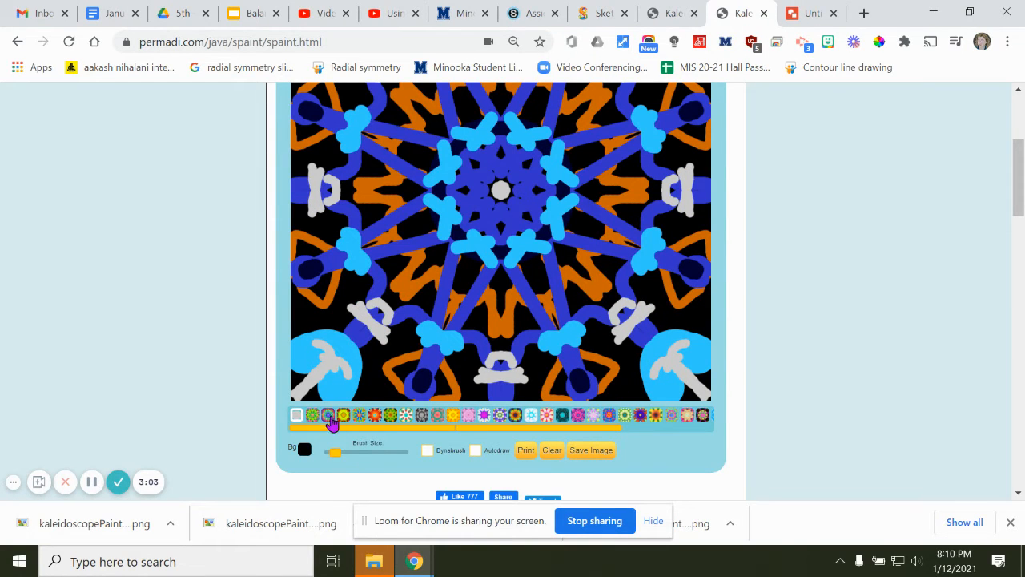
pyautogui.click(296, 415)
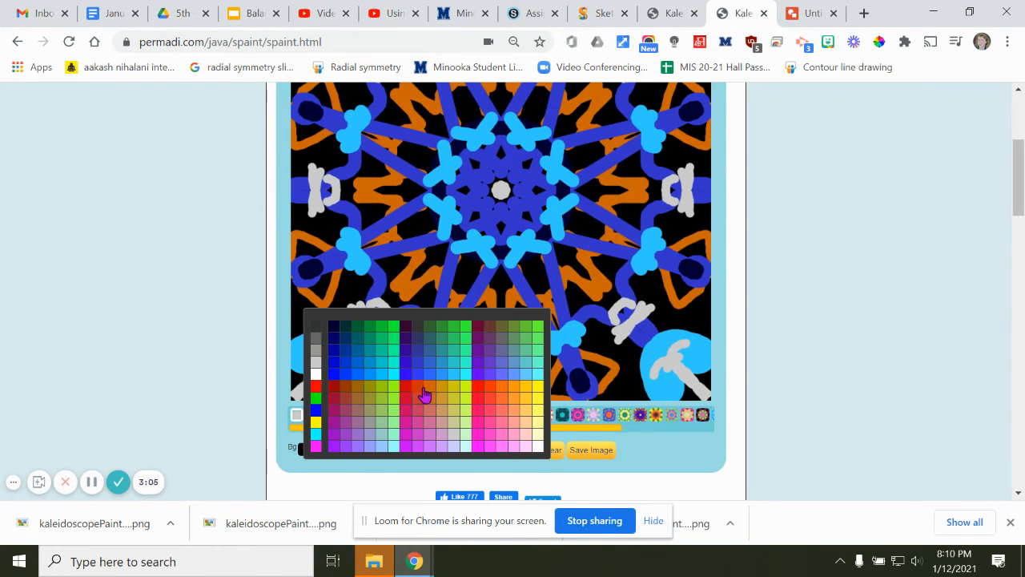
pyautogui.click(430, 414)
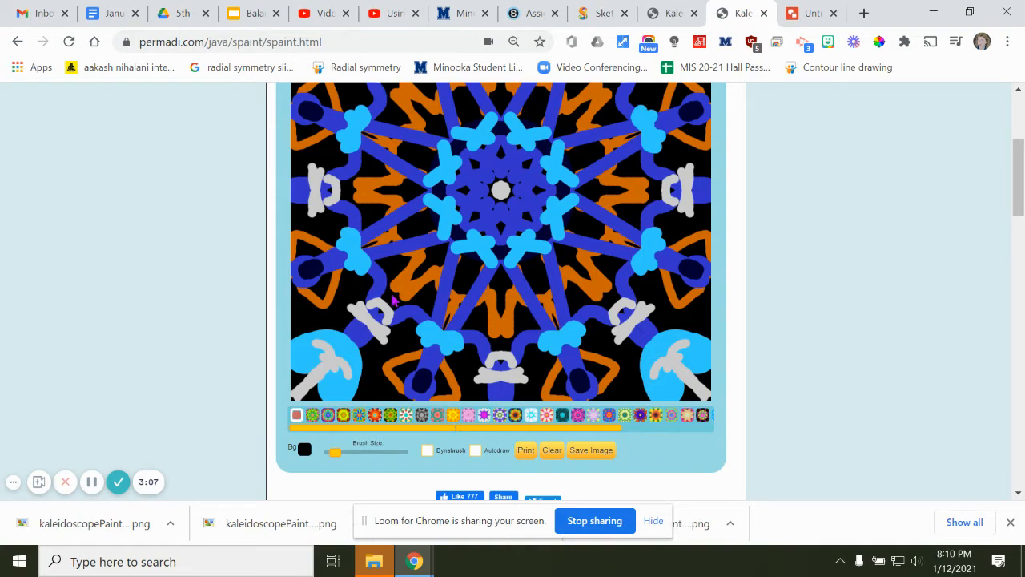
pyautogui.moveTo(390, 294); pyautogui.dragTo(415, 303)
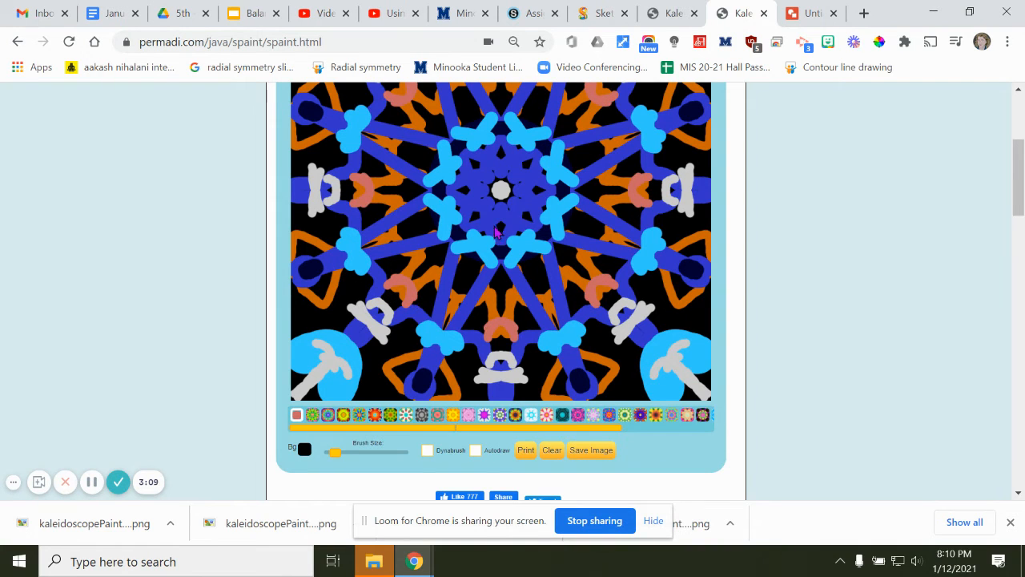
pyautogui.moveTo(477, 250); pyautogui.dragTo(485, 215)
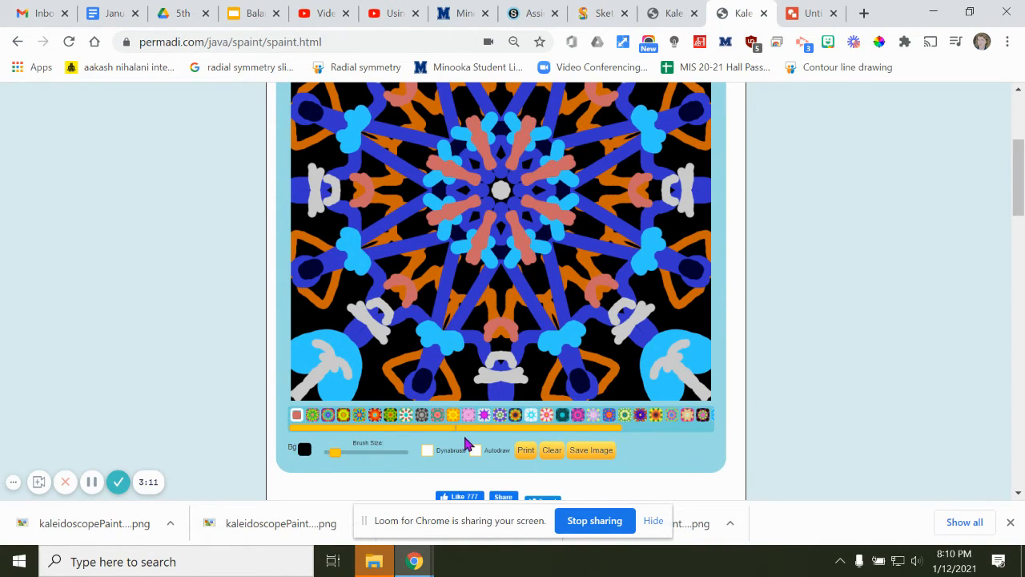
pyautogui.click(579, 458)
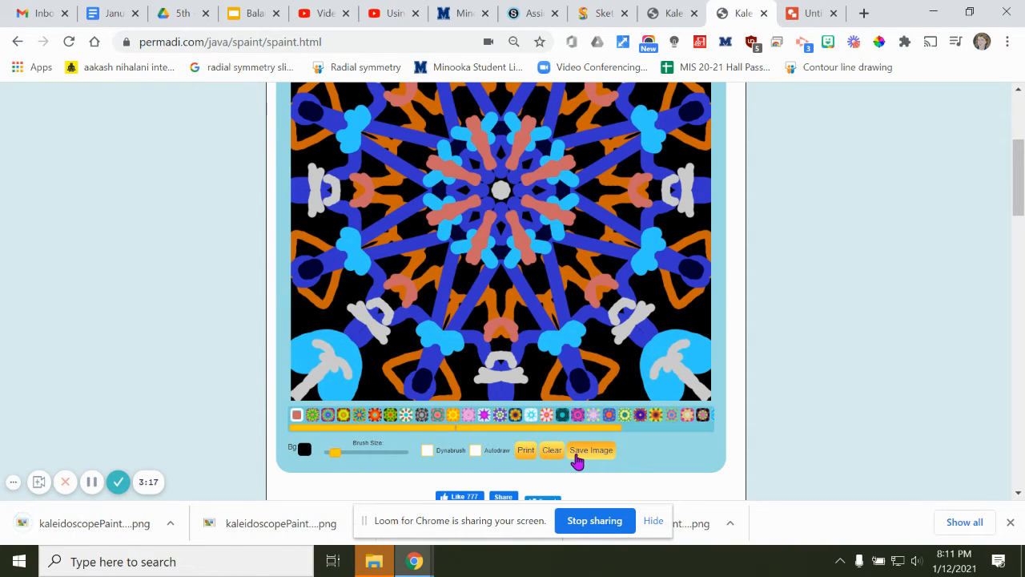
# Switch to the untitled Google Drawings file and set its page to a custom size of 10 x 10 inches
pyautogui.click(805, 16)
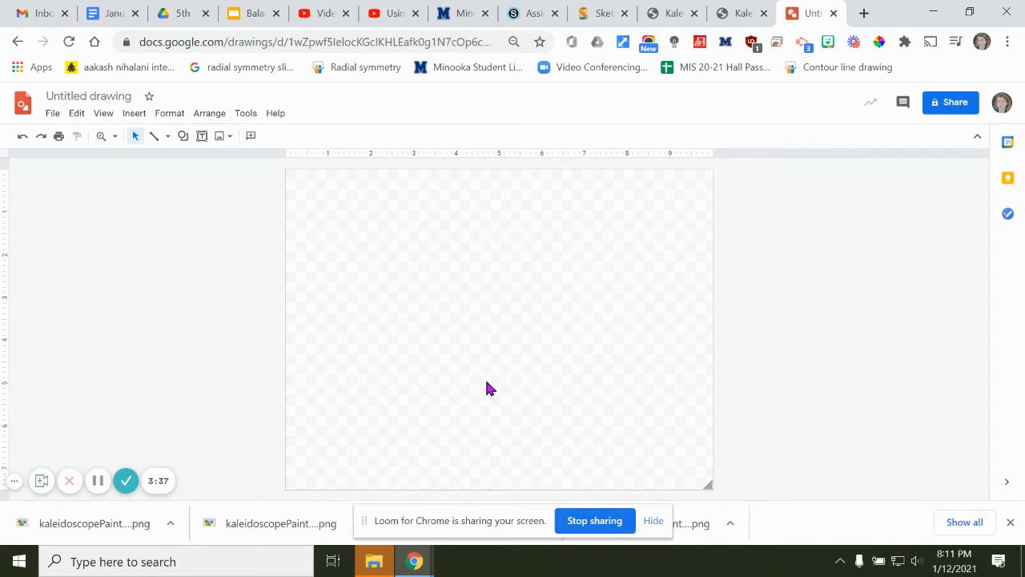
pyautogui.click(51, 115)
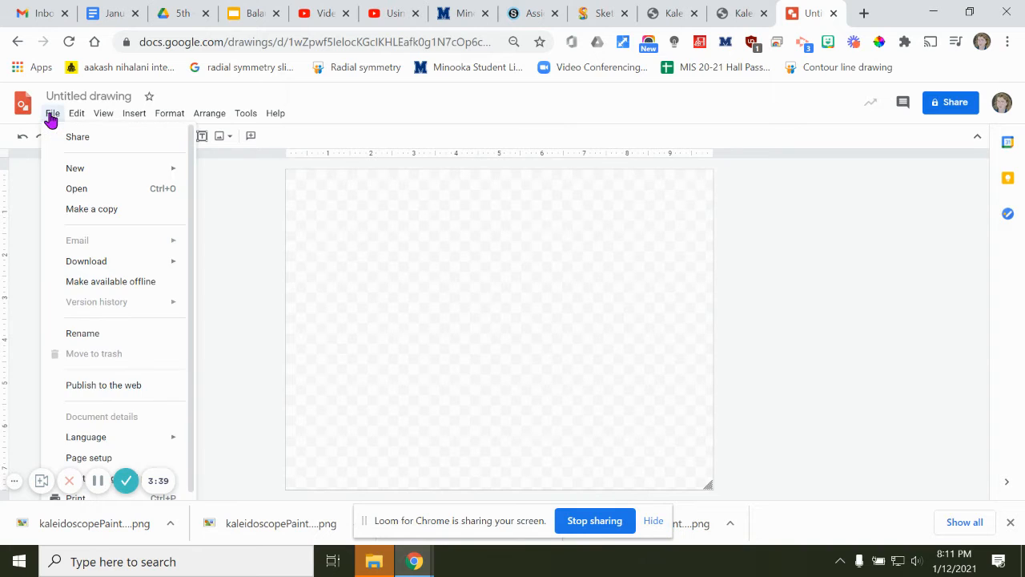
pyautogui.click(84, 458)
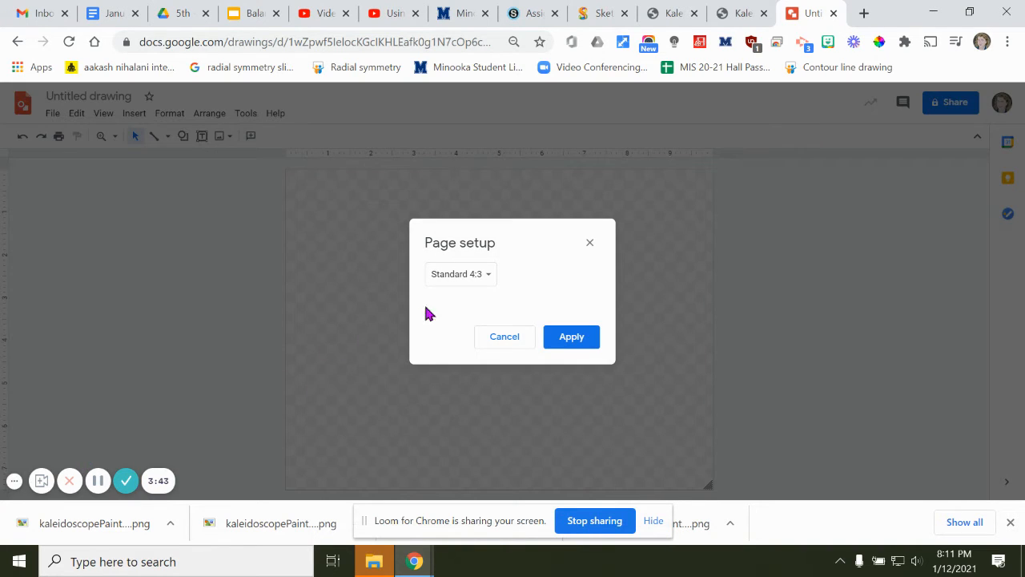
pyautogui.click(489, 277)
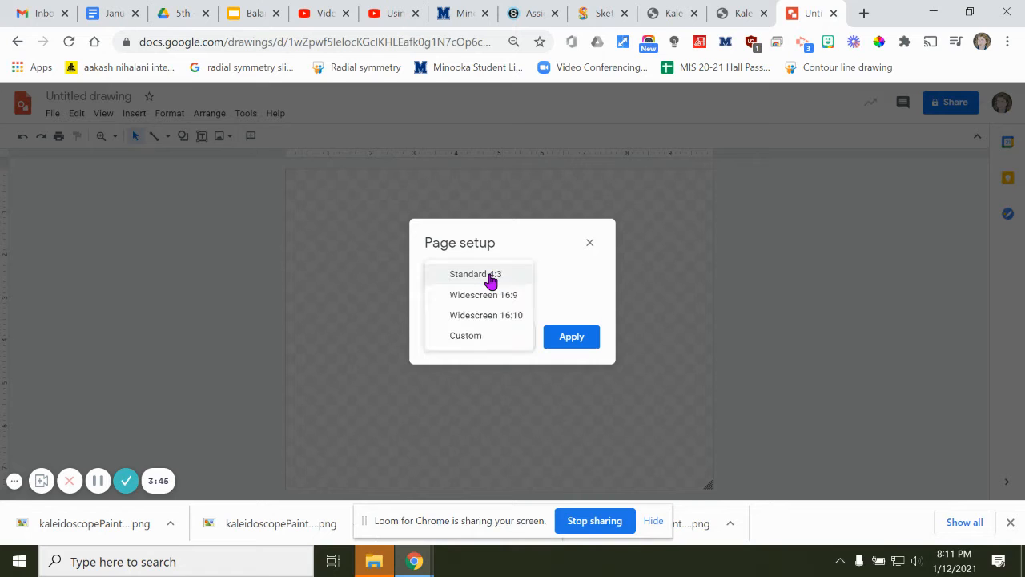
pyautogui.click(484, 337)
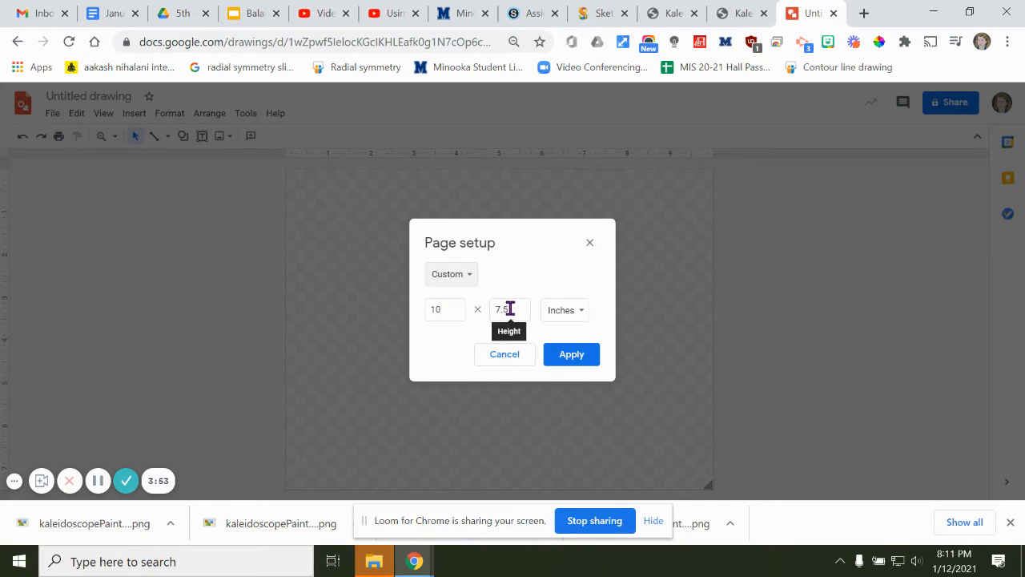
pyautogui.moveTo(510, 308); pyautogui.dragTo(496, 309)
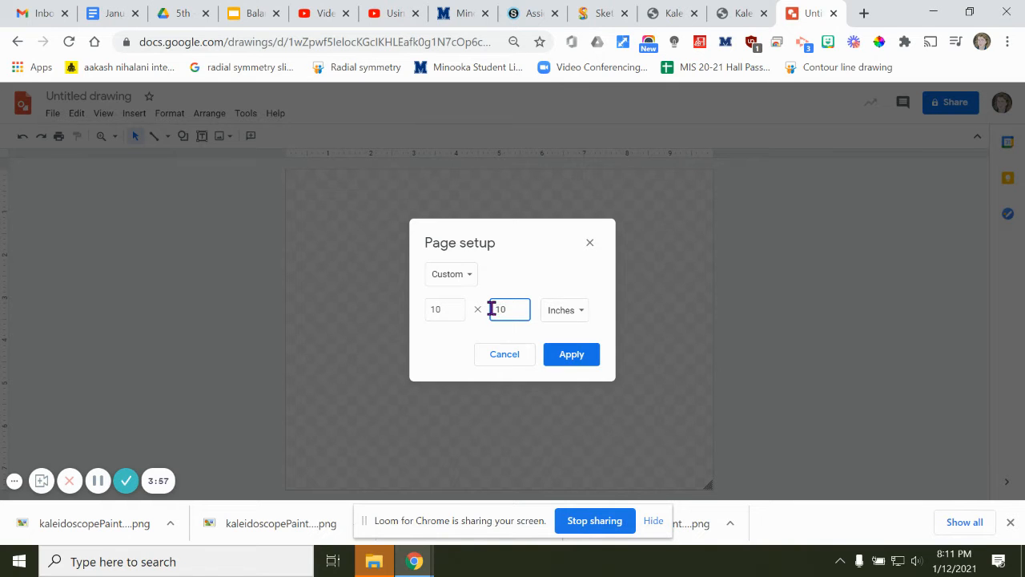
pyautogui.write('10')
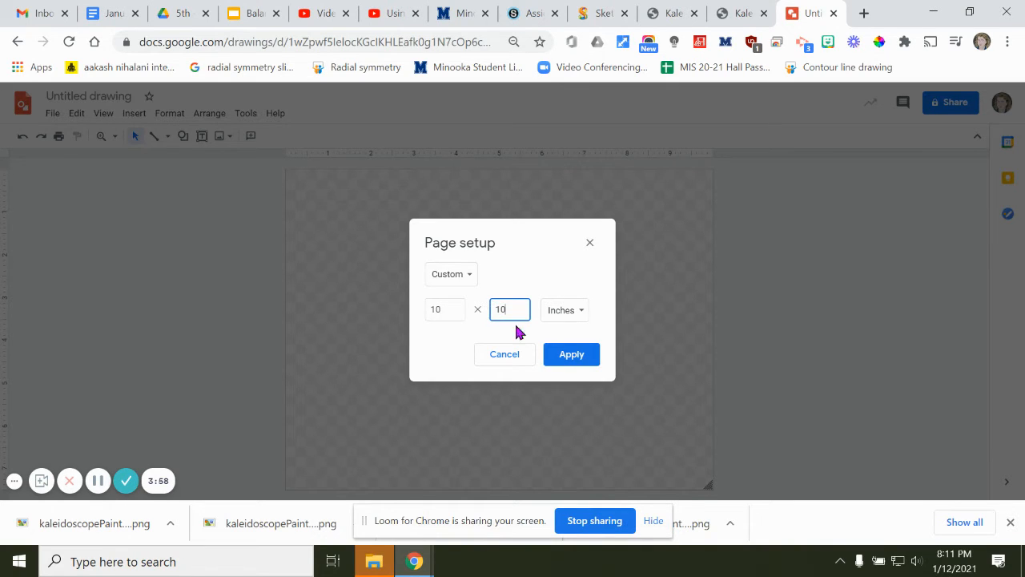
pyautogui.click(582, 358)
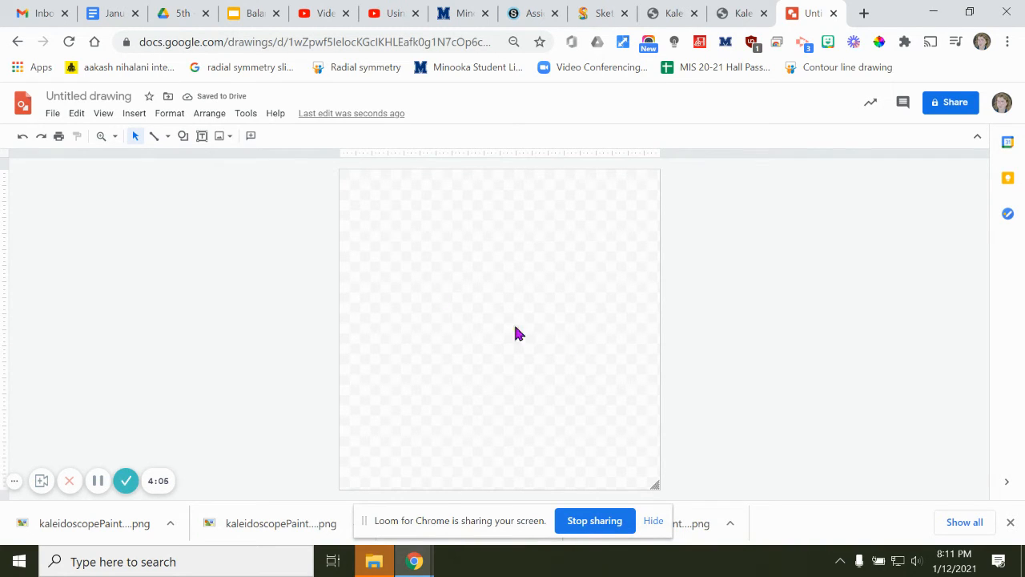
# Insert the image kaleidoscopePainter (43) from the computer's Downloads folder into the drawing
pyautogui.click(136, 114)
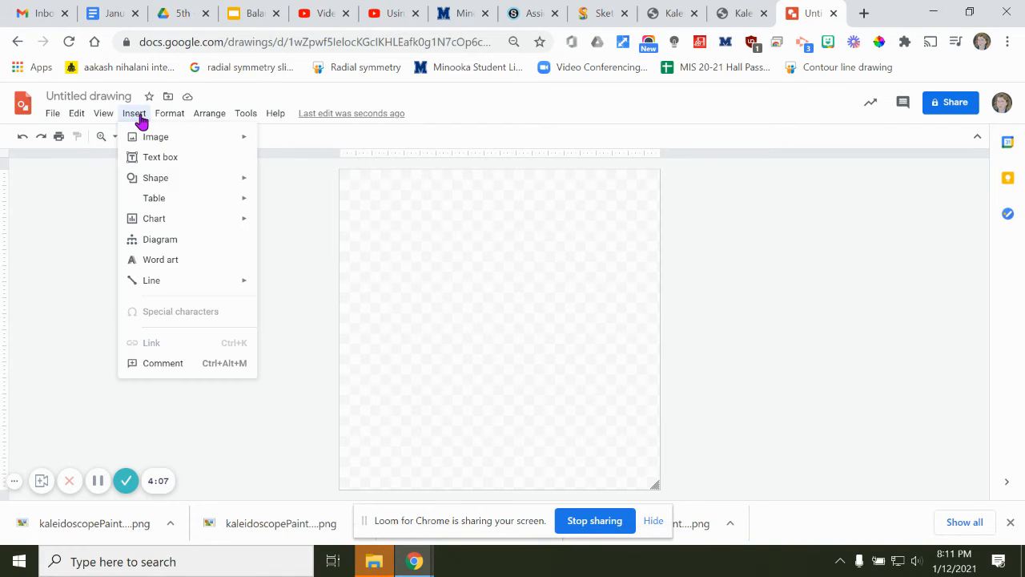
pyautogui.moveTo(142, 144)
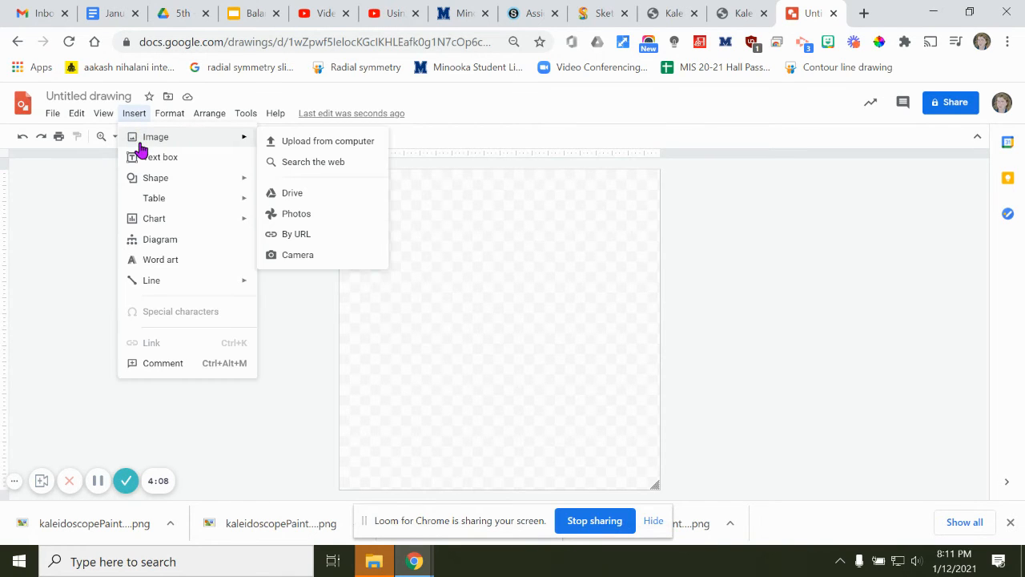
pyautogui.click(281, 147)
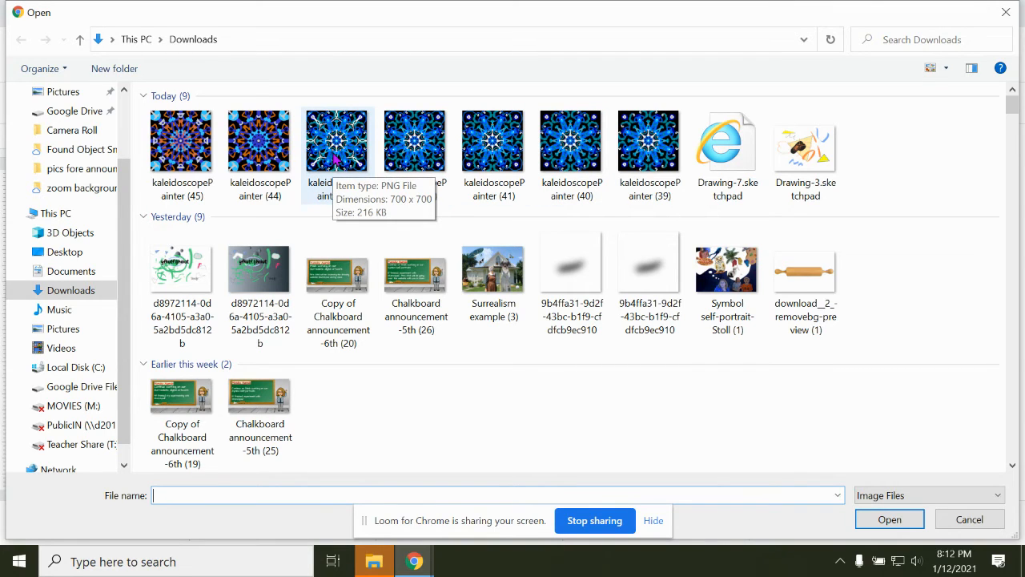
pyautogui.click(337, 160)
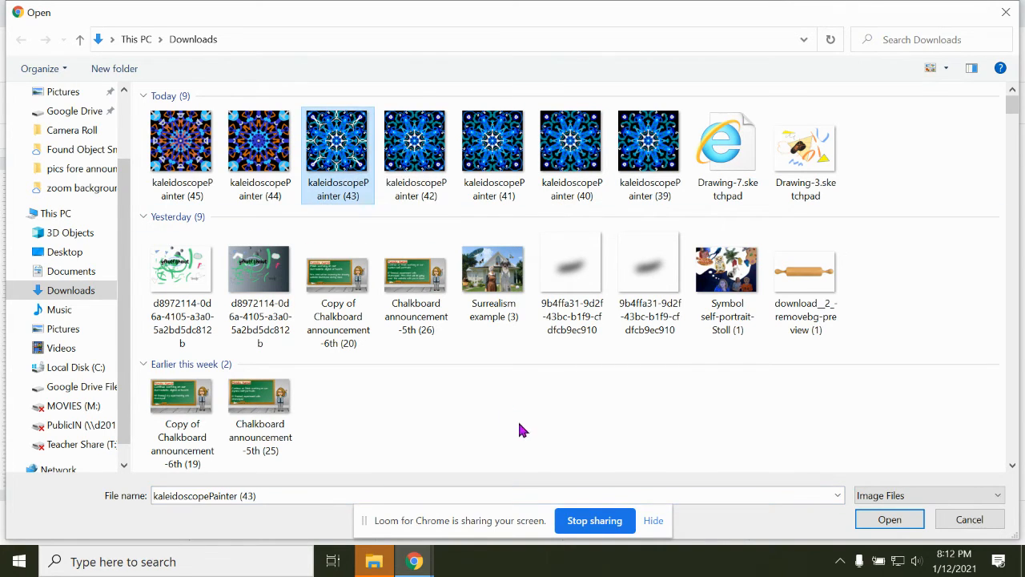
pyautogui.click(888, 520)
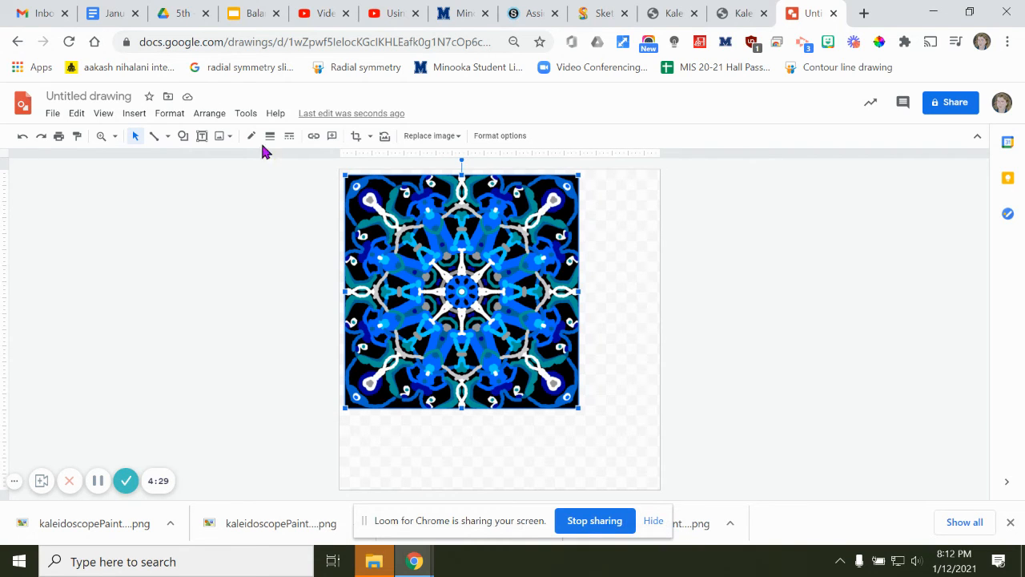
# Center the inserted kaleidoscope image on the page both horizontally and vertically
pyautogui.click(208, 116)
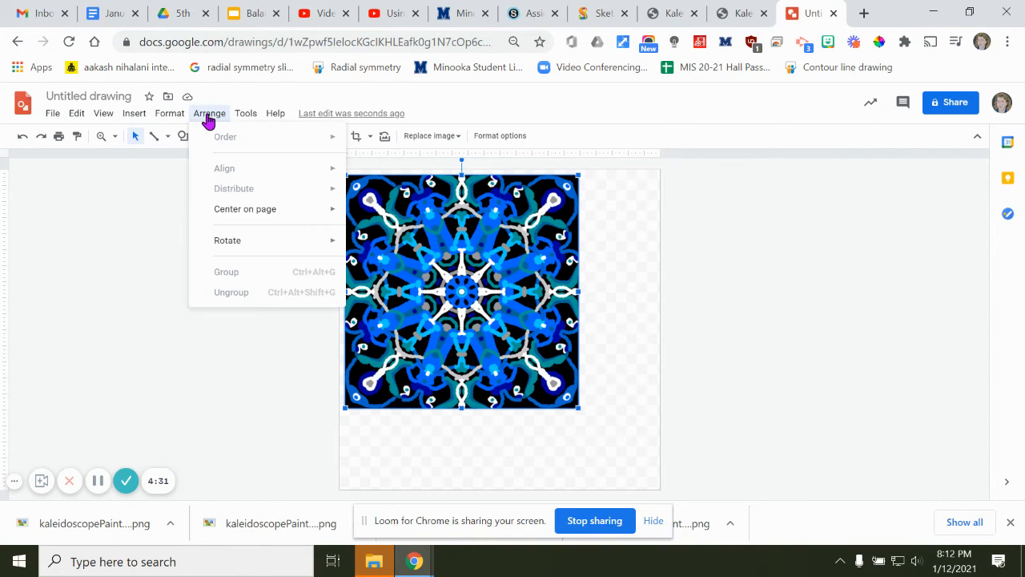
pyautogui.moveTo(251, 212)
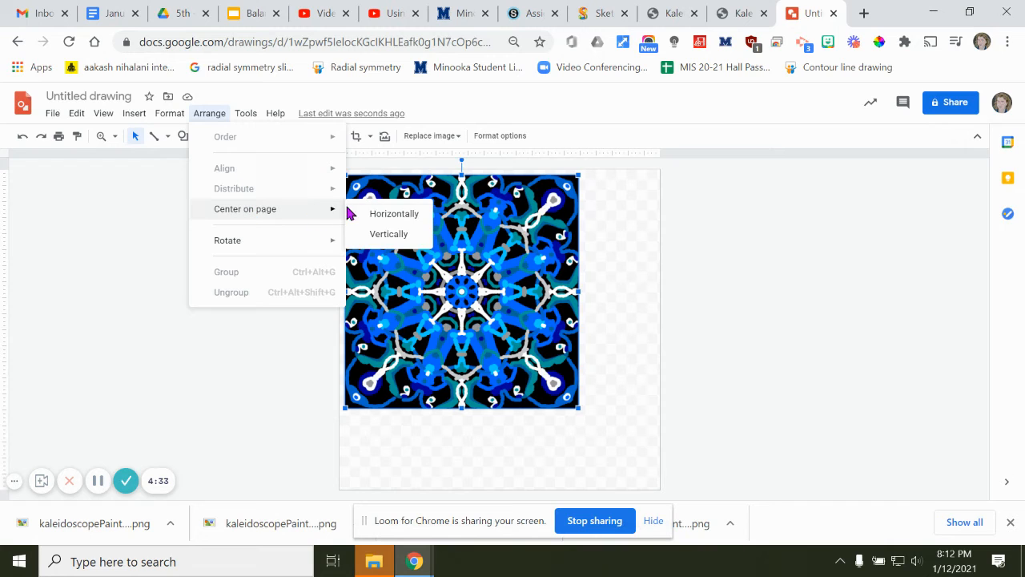
pyautogui.click(395, 214)
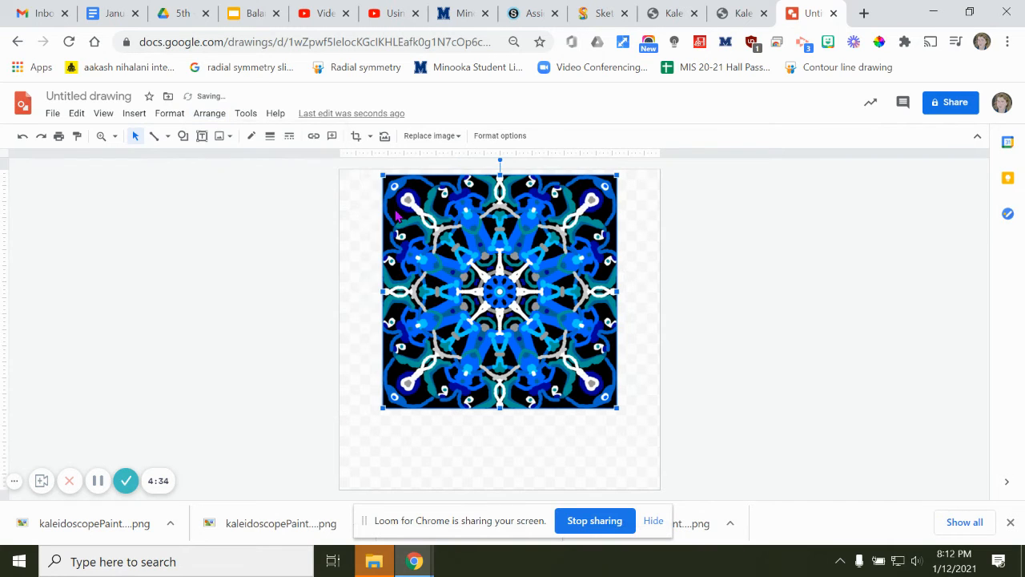
pyautogui.click(201, 119)
pyautogui.moveTo(325, 217)
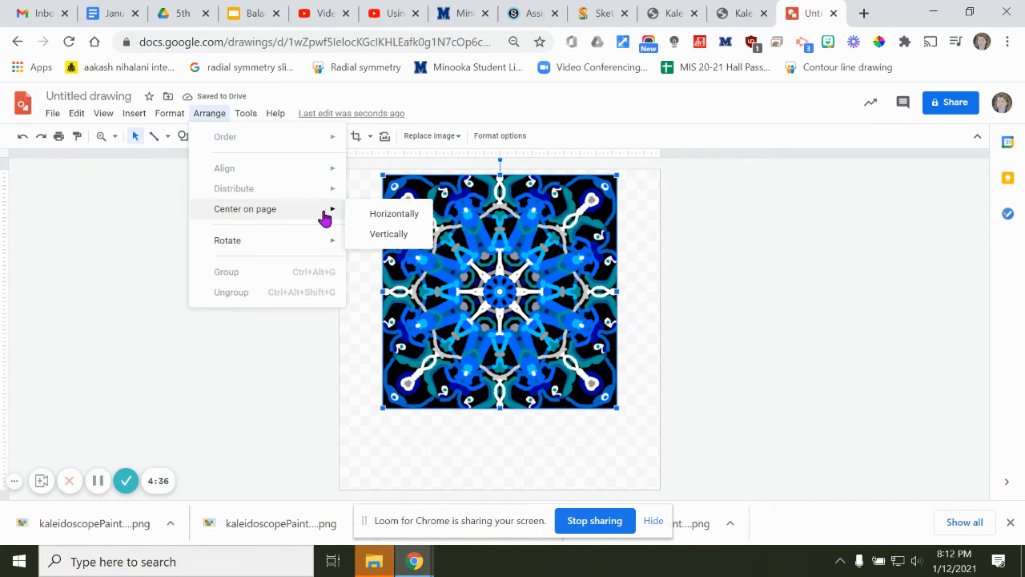
pyautogui.click(375, 239)
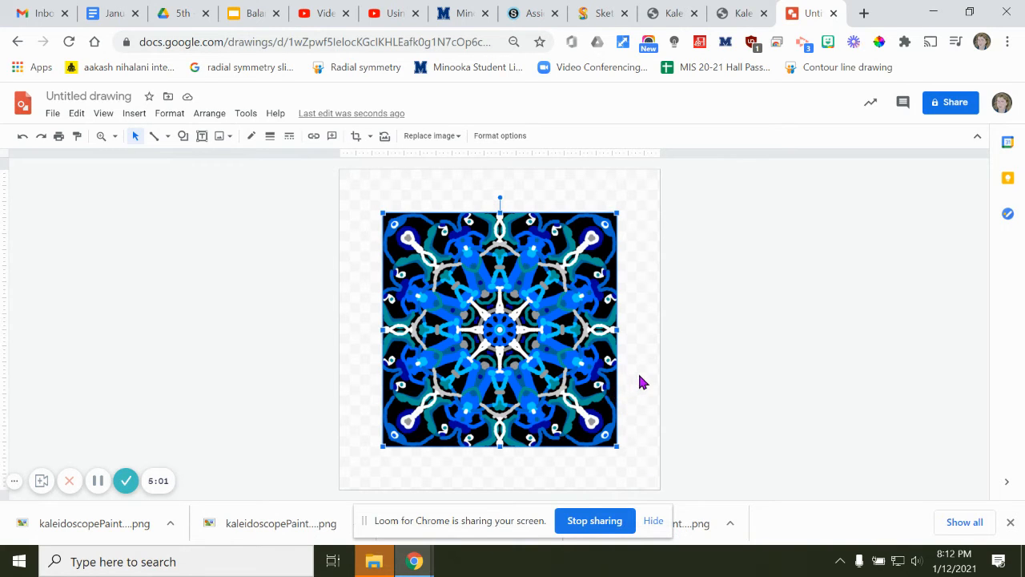
# Set the drawing's background to solid black
pyautogui.rightClick(356, 235)
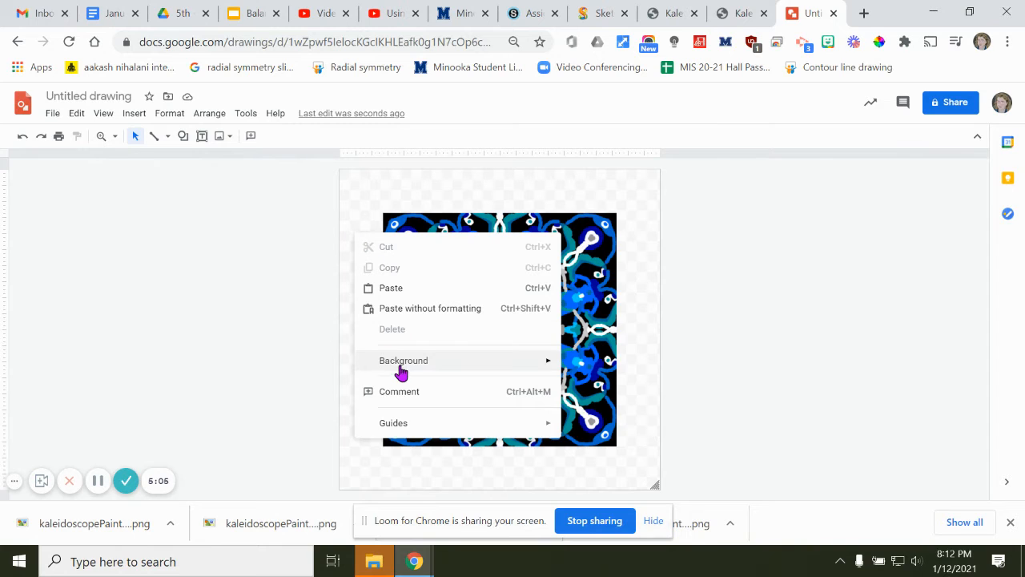
pyautogui.moveTo(404, 371)
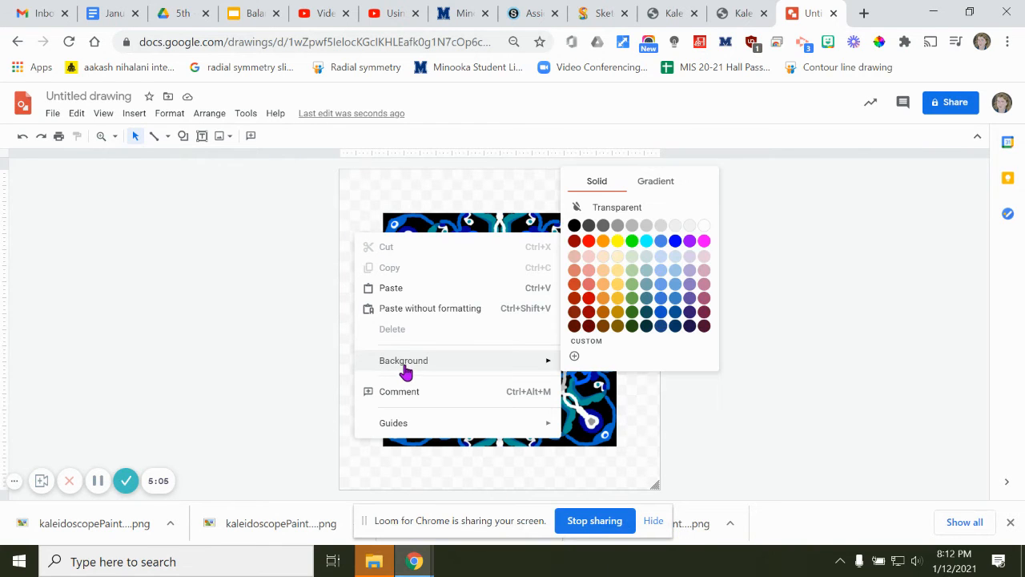
pyautogui.click(574, 227)
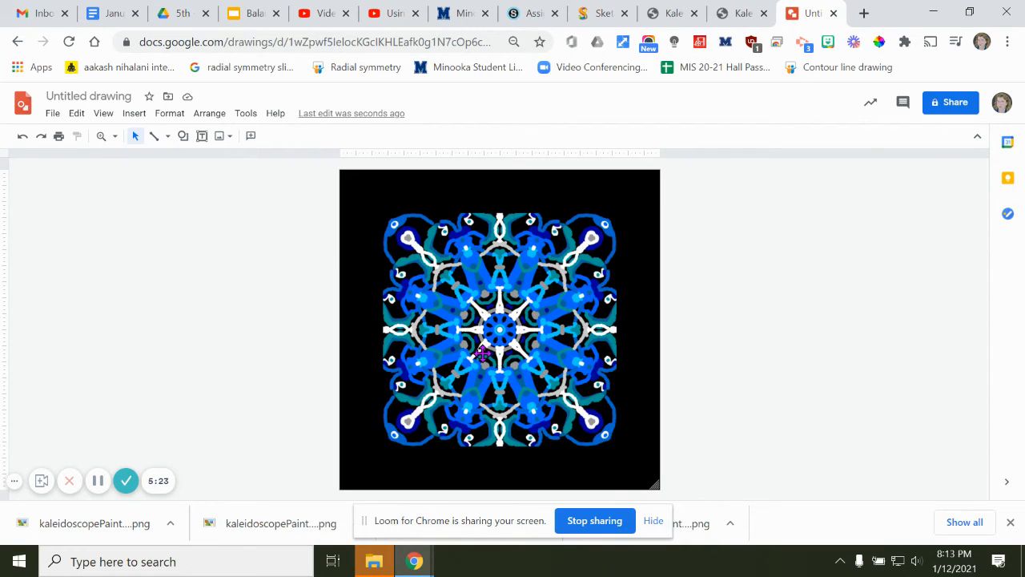
# Change the drawing's background to light green and shift its hue to the custom bluish green #7dc494ff
pyautogui.rightClick(358, 199)
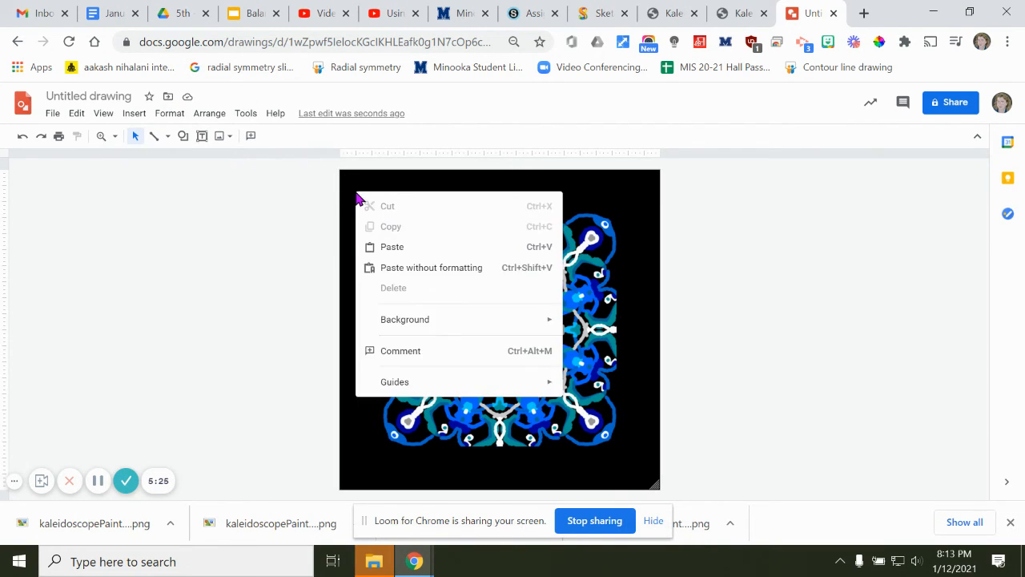
pyautogui.moveTo(464, 329)
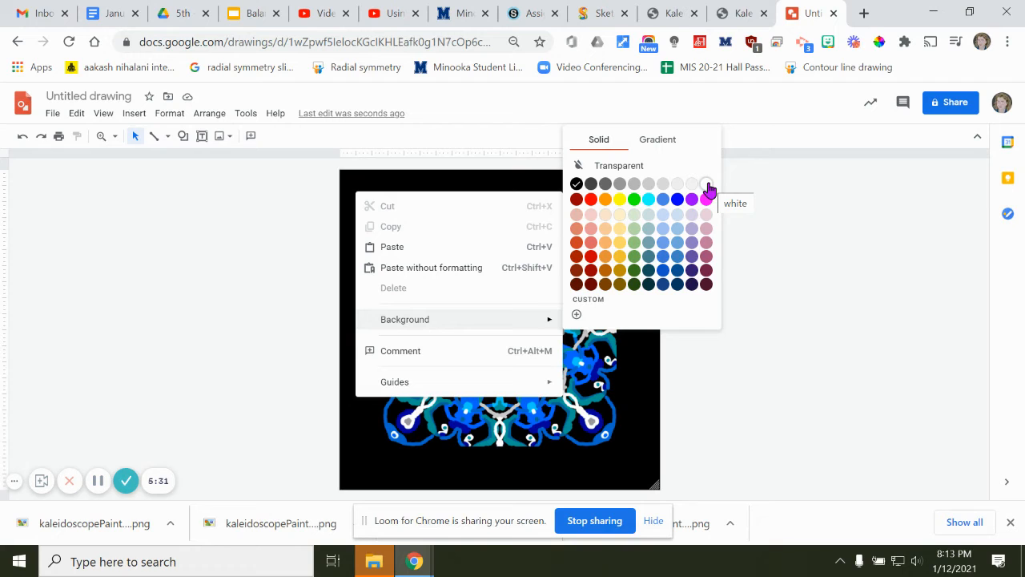
pyautogui.click(633, 243)
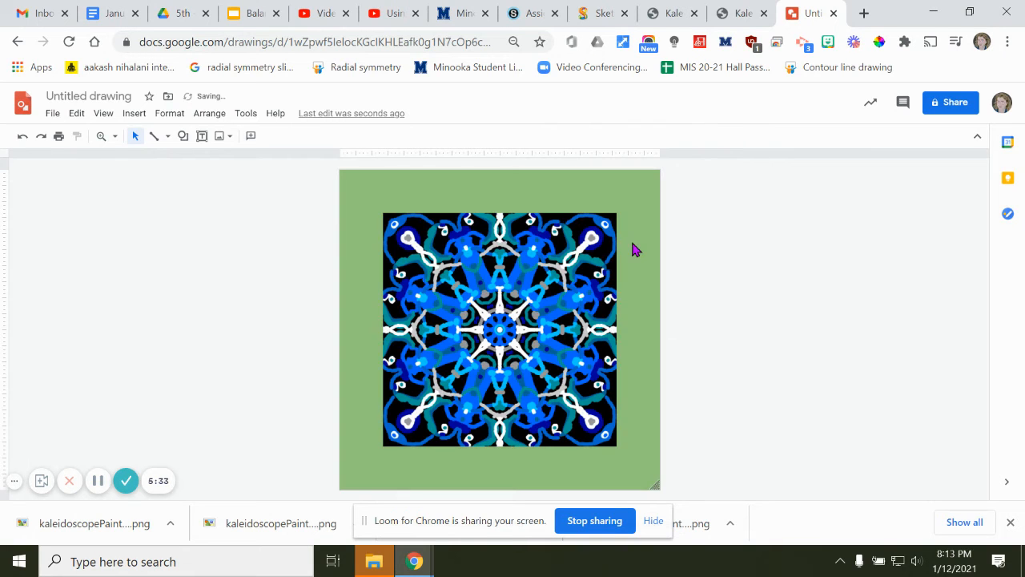
pyautogui.rightClick(632, 250)
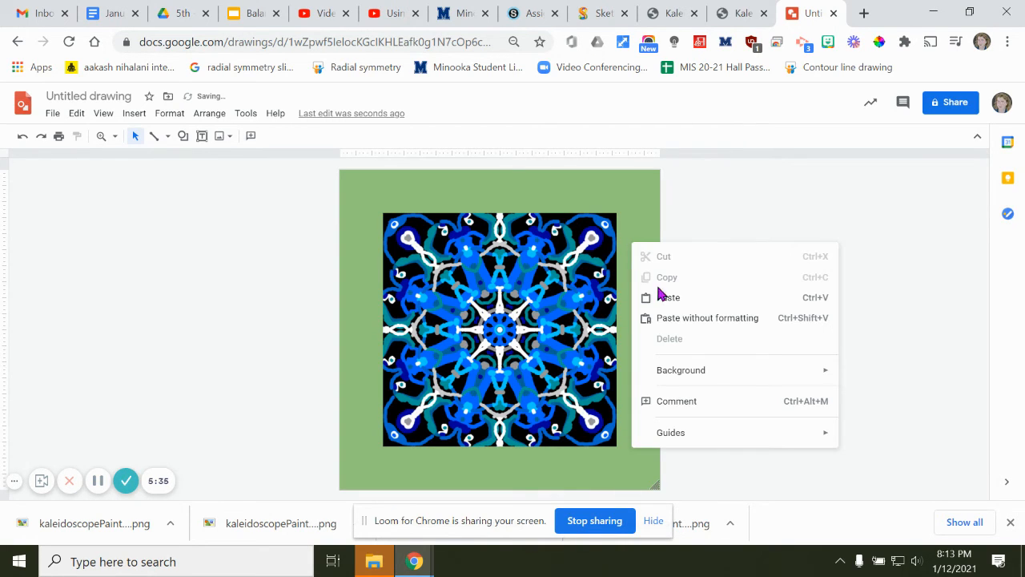
pyautogui.moveTo(782, 378)
pyautogui.click(852, 366)
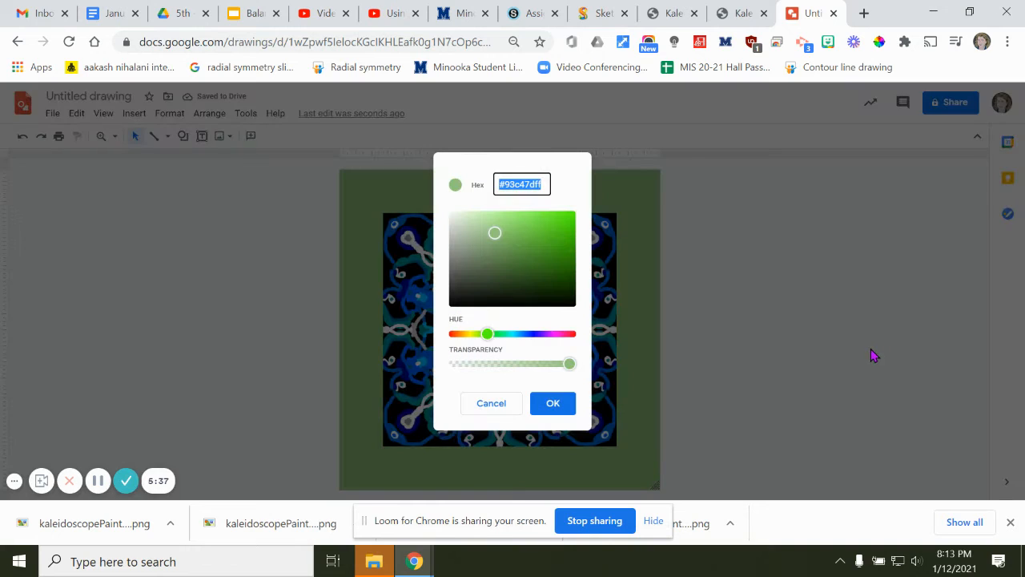
pyautogui.click(489, 340)
pyautogui.moveTo(489, 340)
pyautogui.mouseDown()
pyautogui.moveTo(513, 341)
pyautogui.moveTo(502, 340)
pyautogui.mouseUp()
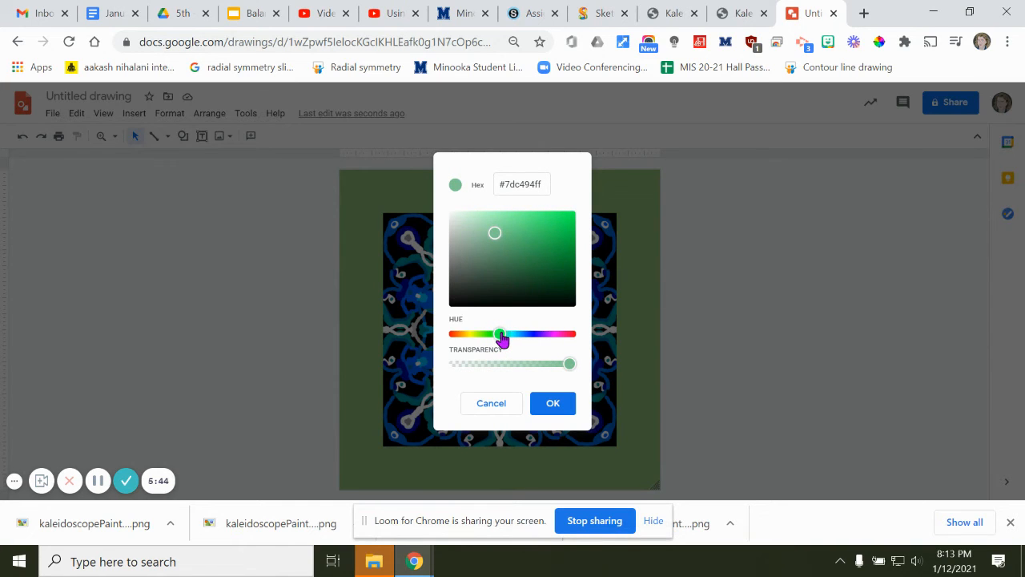
pyautogui.click(552, 406)
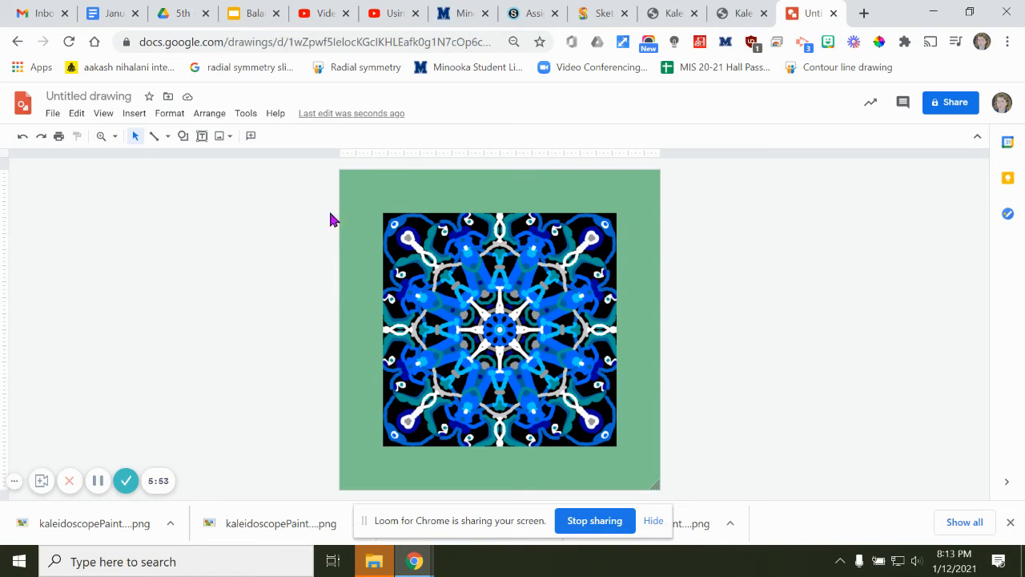
# Draw a small circle in the upper-left corner of the green border and fill it with black
pyautogui.click(183, 137)
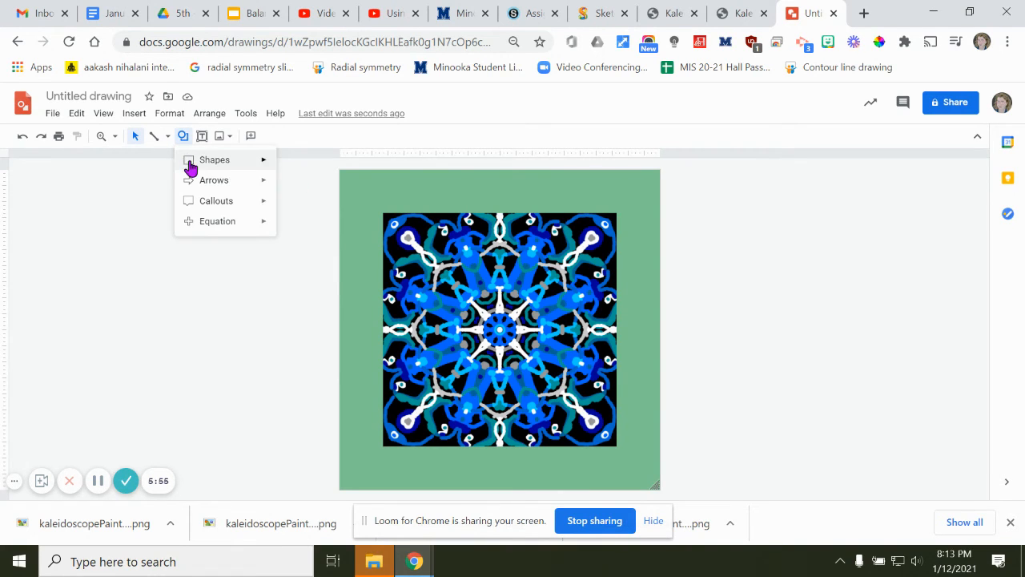
pyautogui.moveTo(250, 166)
pyautogui.click(286, 190)
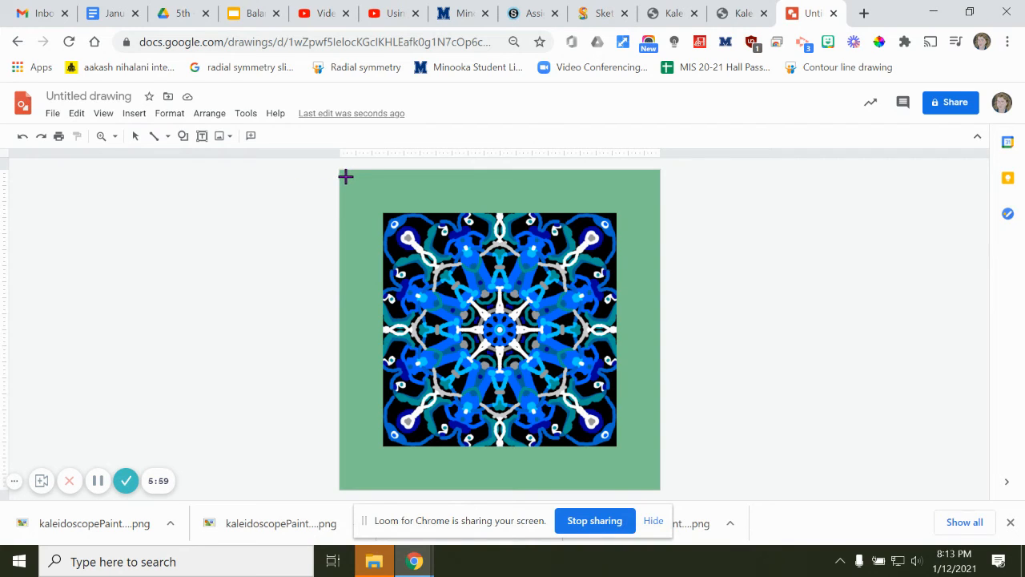
pyautogui.moveTo(346, 176); pyautogui.dragTo(379, 208)
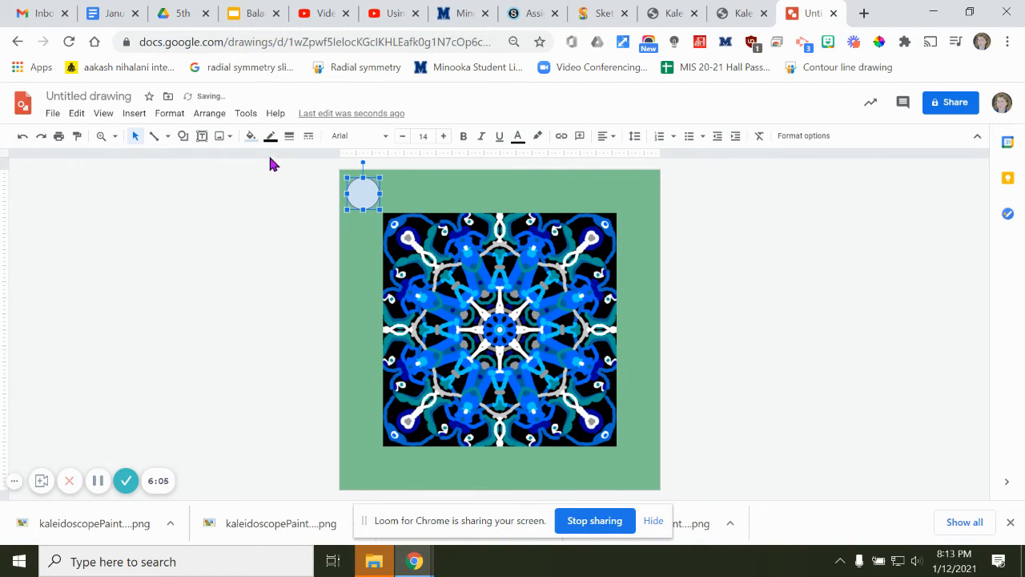
pyautogui.click(251, 137)
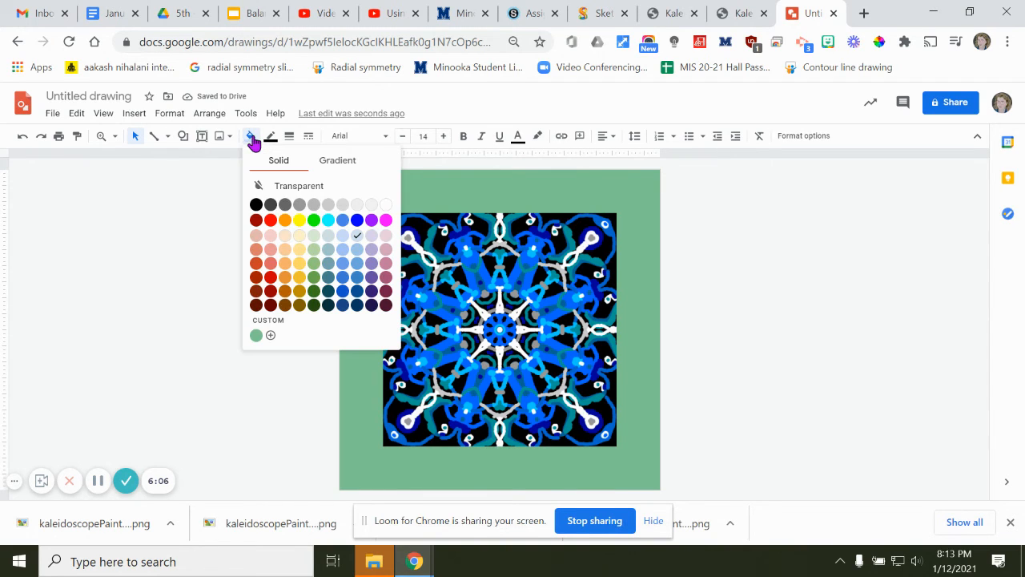
pyautogui.click(257, 205)
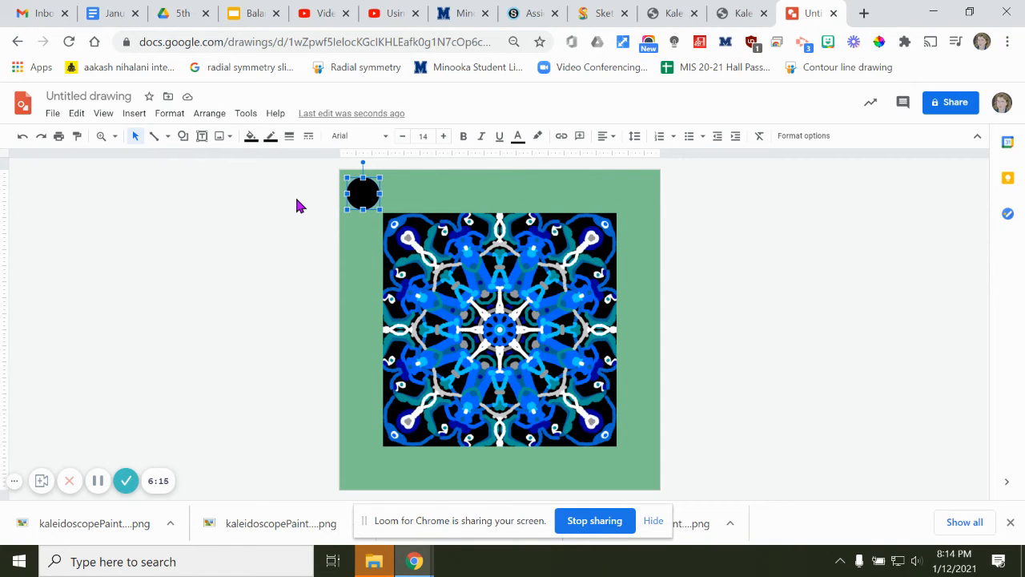
# Copy the black circle and place the duplicate in the upper-right corner of the border, level with the original
pyautogui.rightClick(361, 191)
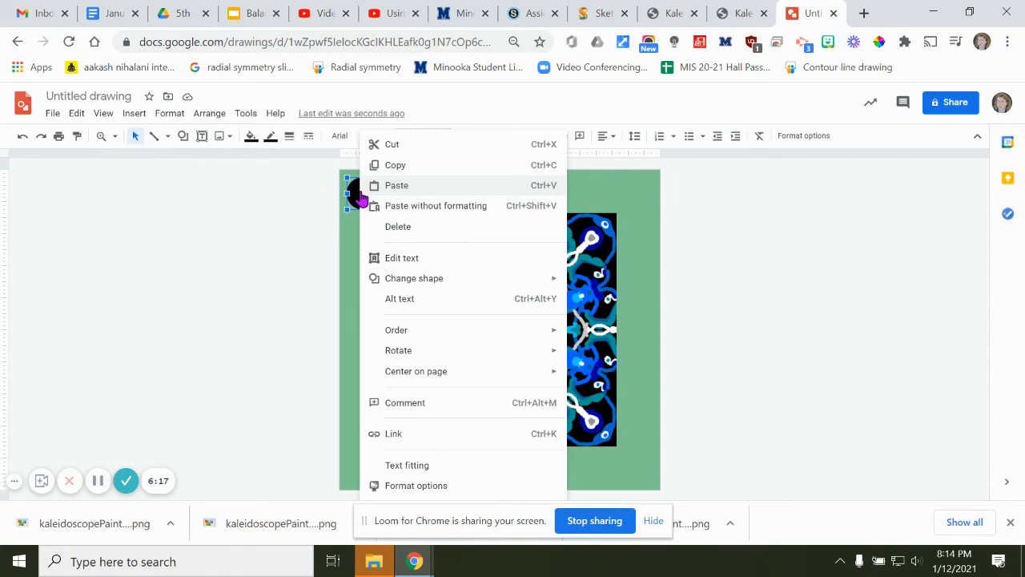
pyautogui.click(407, 164)
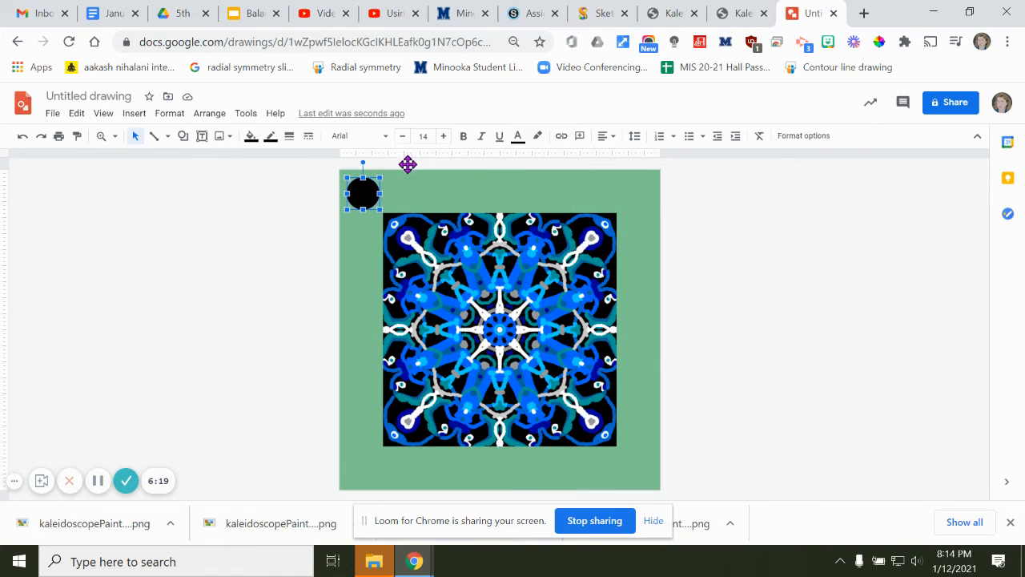
pyautogui.rightClick(408, 185)
pyautogui.click(436, 232)
pyautogui.moveTo(402, 203); pyautogui.dragTo(637, 201)
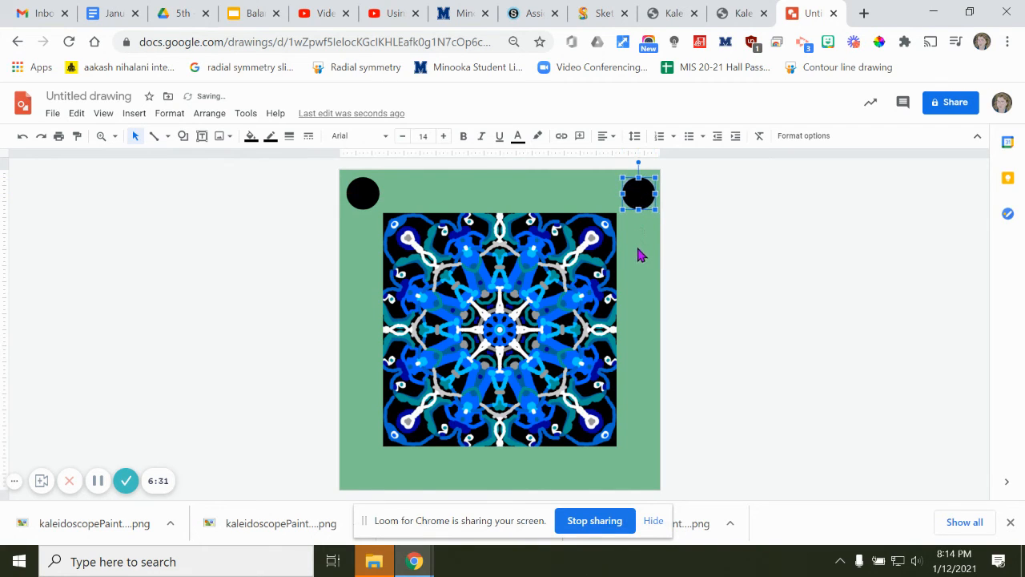
# Paste two more black circles and place them in the lower-left and lower-right corners of the border
pyautogui.rightClick(463, 193)
pyautogui.click(506, 240)
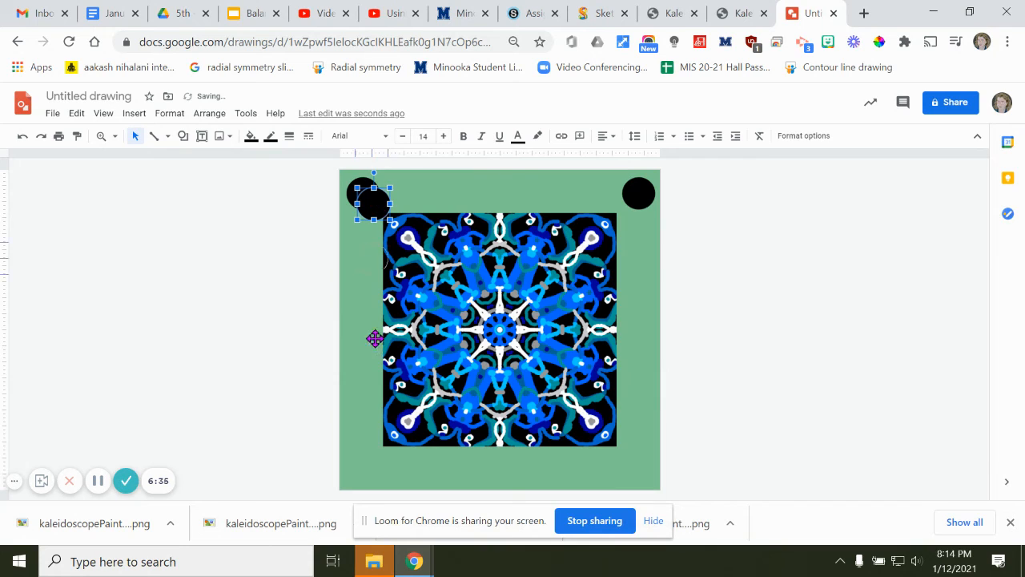
pyautogui.moveTo(375, 338); pyautogui.dragTo(363, 467)
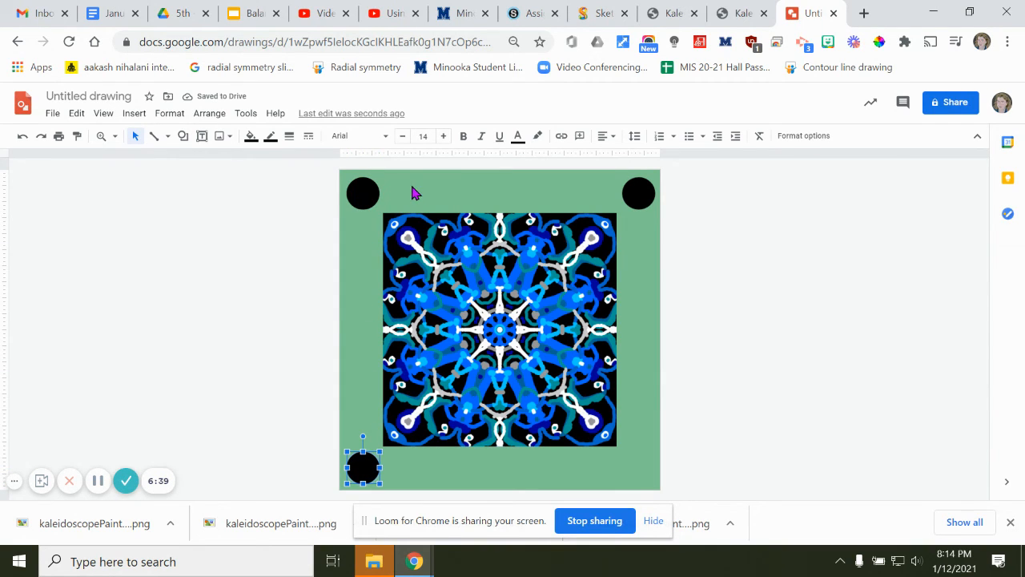
pyautogui.rightClick(413, 190)
pyautogui.click(442, 244)
pyautogui.moveTo(376, 209); pyautogui.dragTo(634, 467)
pyautogui.click(152, 137)
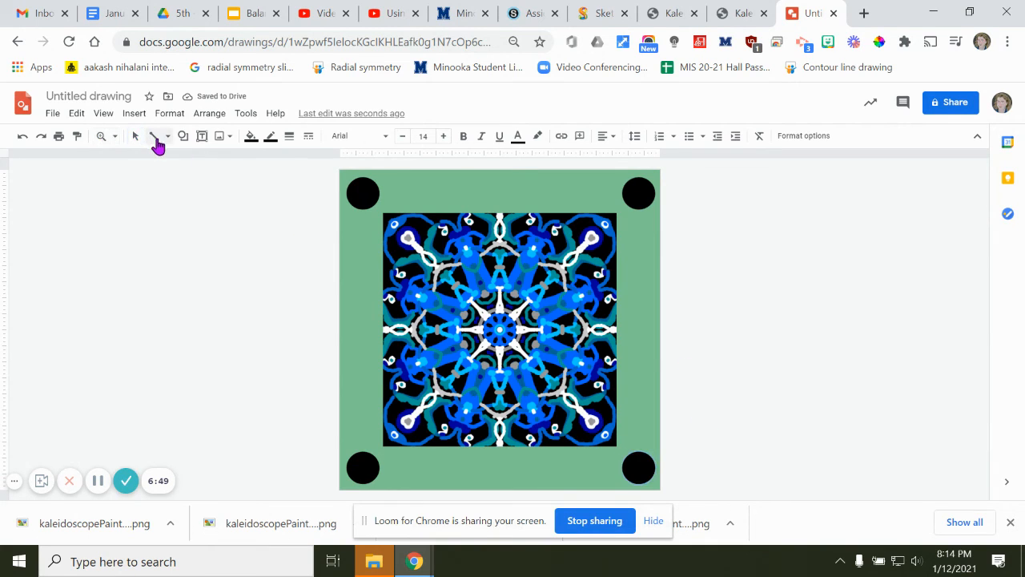
pyautogui.click(167, 137)
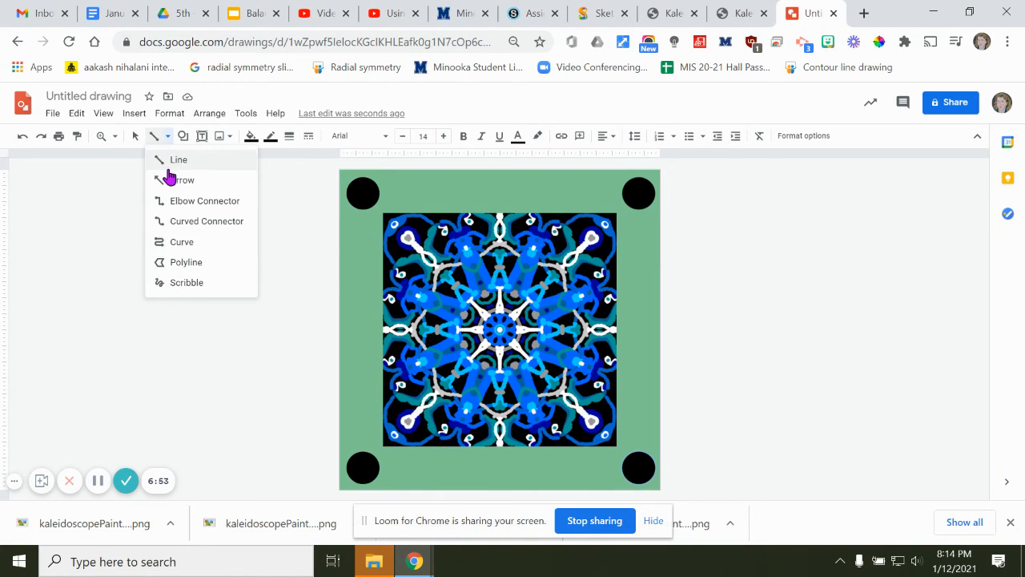
pyautogui.press('Escape')
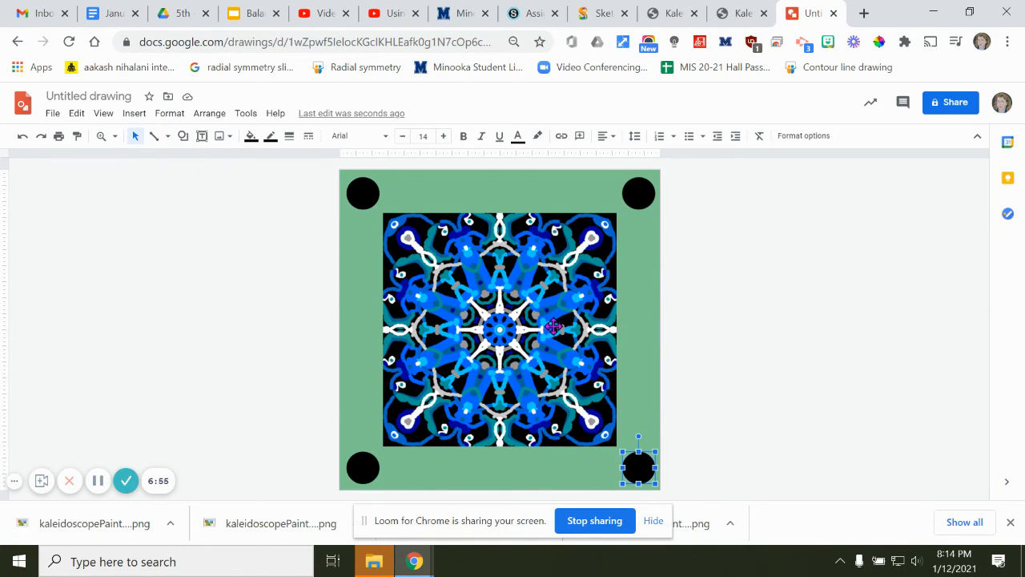
# Draw a horizontal line from the middle of the image's right side to the page edge, with a weight of 8px
pyautogui.click(153, 136)
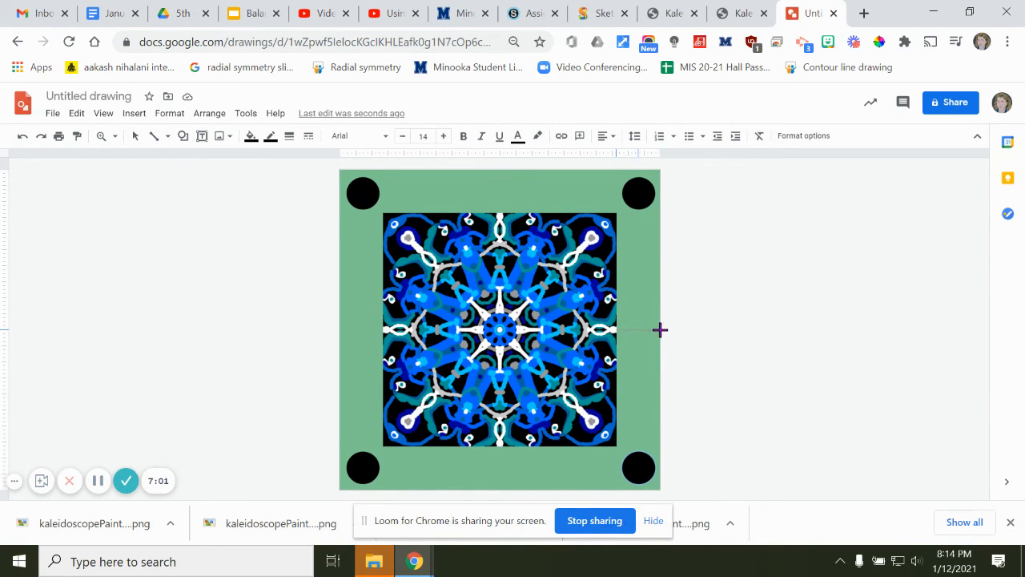
pyautogui.moveTo(660, 329); pyautogui.dragTo(660, 331)
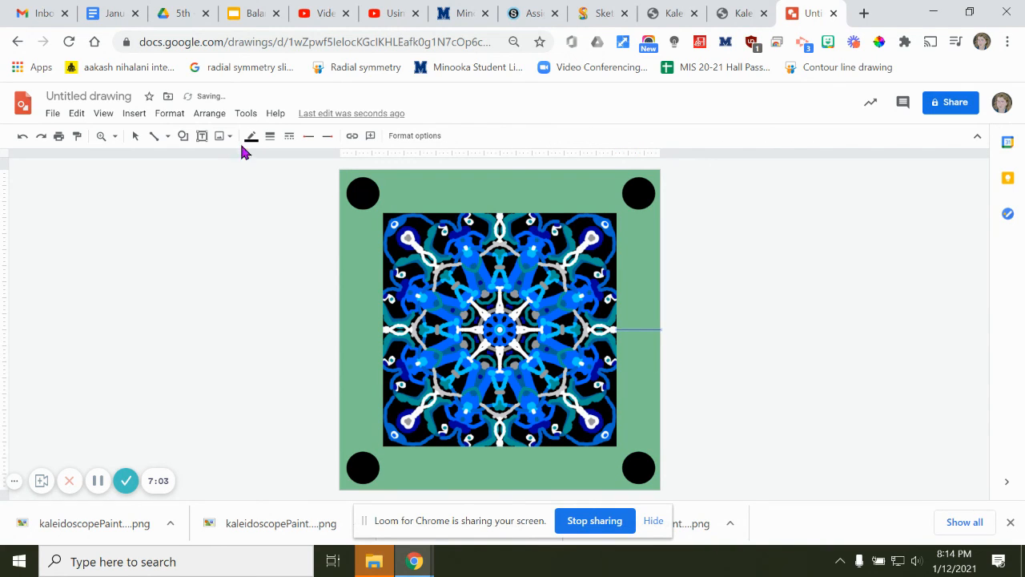
pyautogui.click(272, 142)
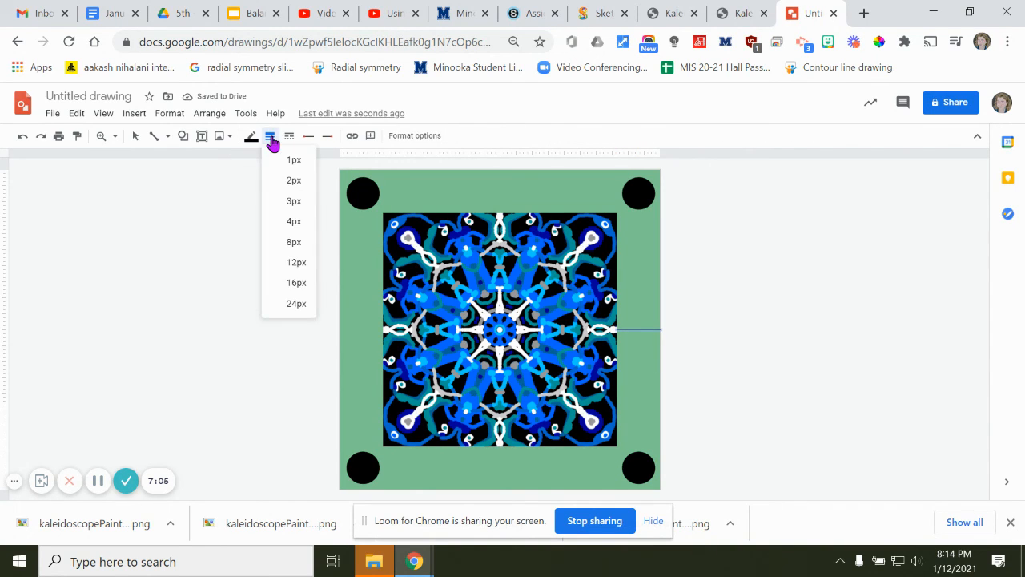
pyautogui.click(294, 242)
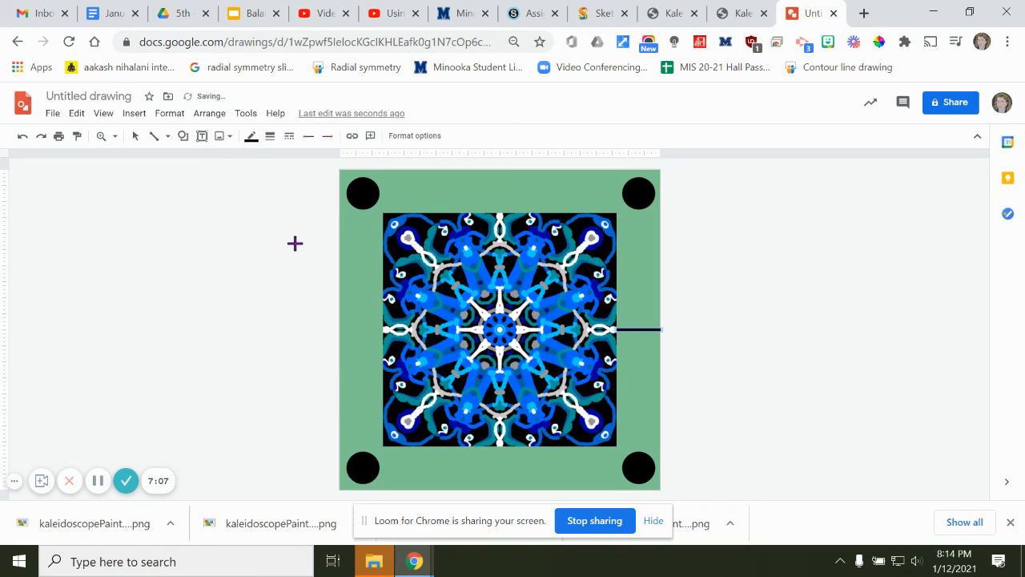
# Recolour the line beside the image white and set its weight to 12px
pyautogui.click(251, 137)
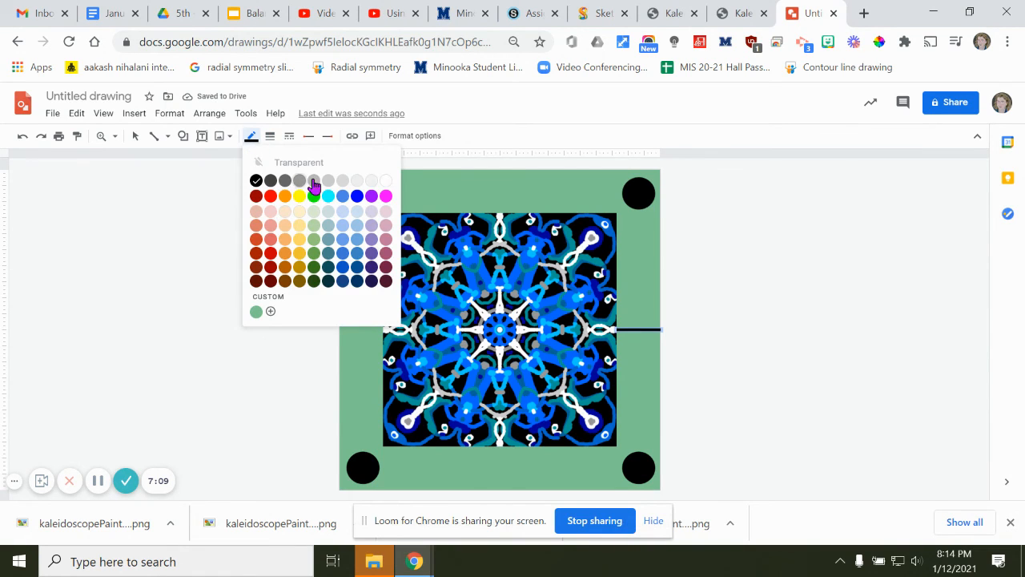
pyautogui.click(386, 181)
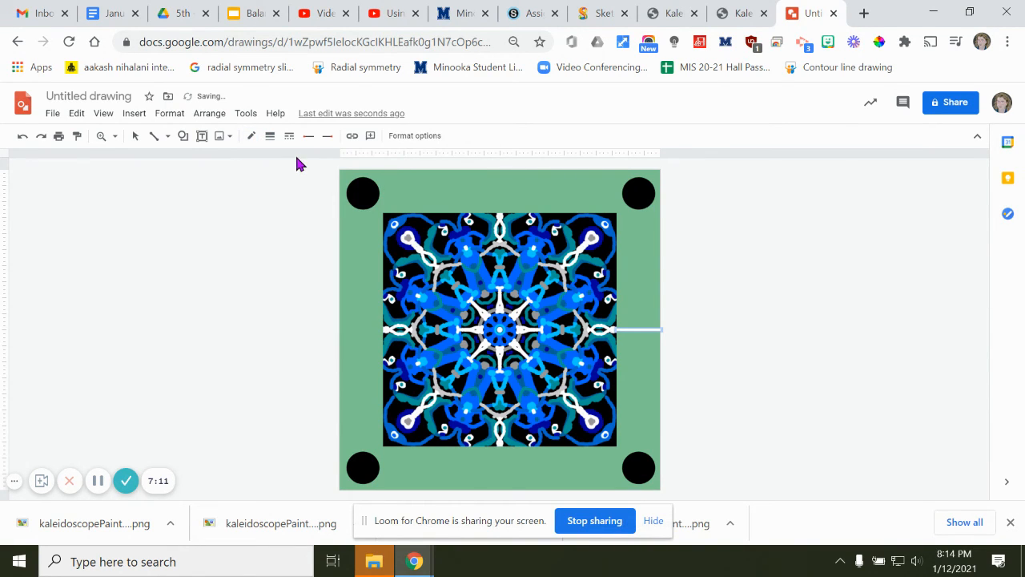
pyautogui.click(270, 136)
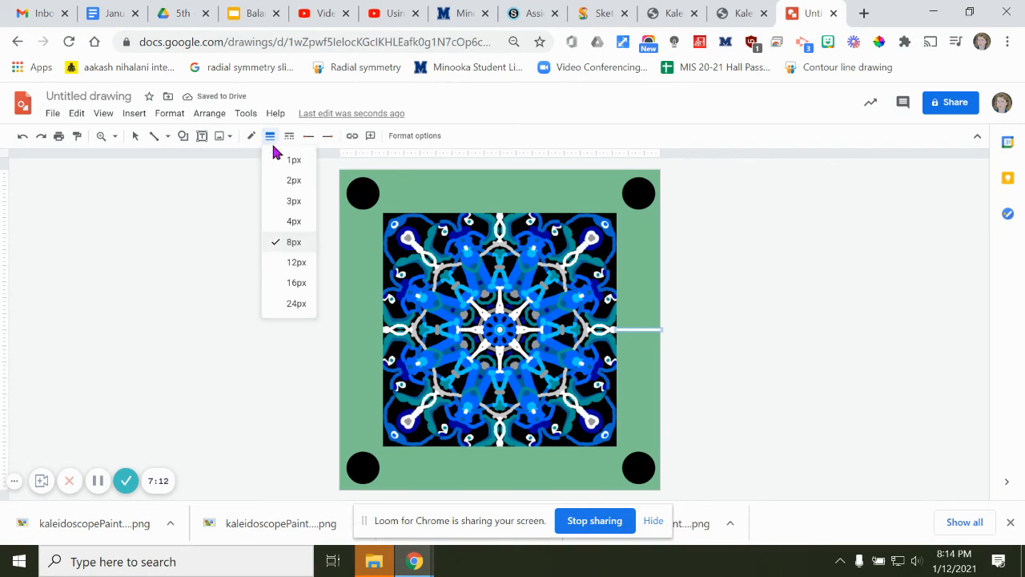
pyautogui.click(292, 262)
pyautogui.click(721, 305)
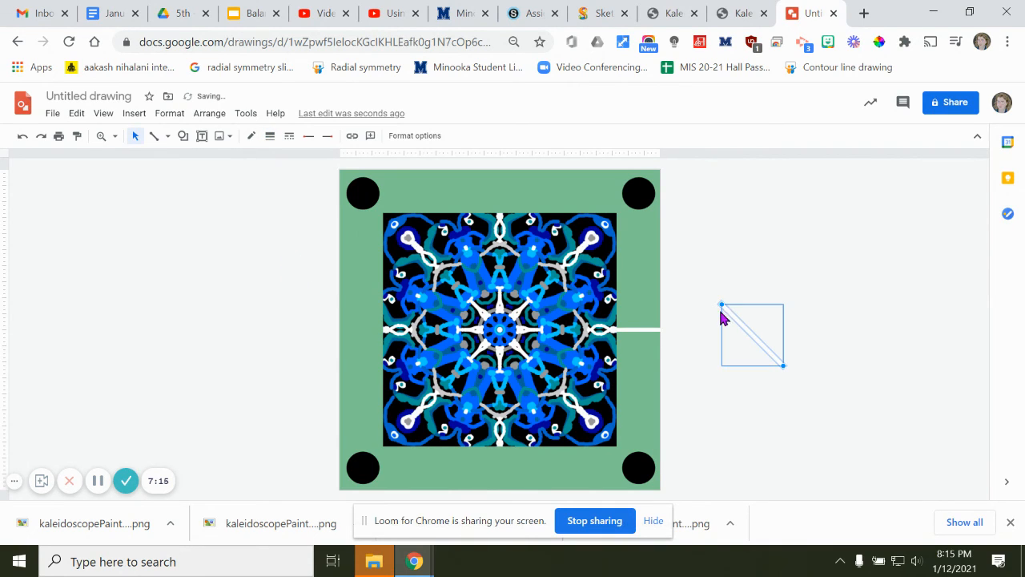
pyautogui.hotkey('ctrl', 'z')
# Copy the white line and place the duplicate across the left border, level with the middle of the image
pyautogui.rightClick(634, 333)
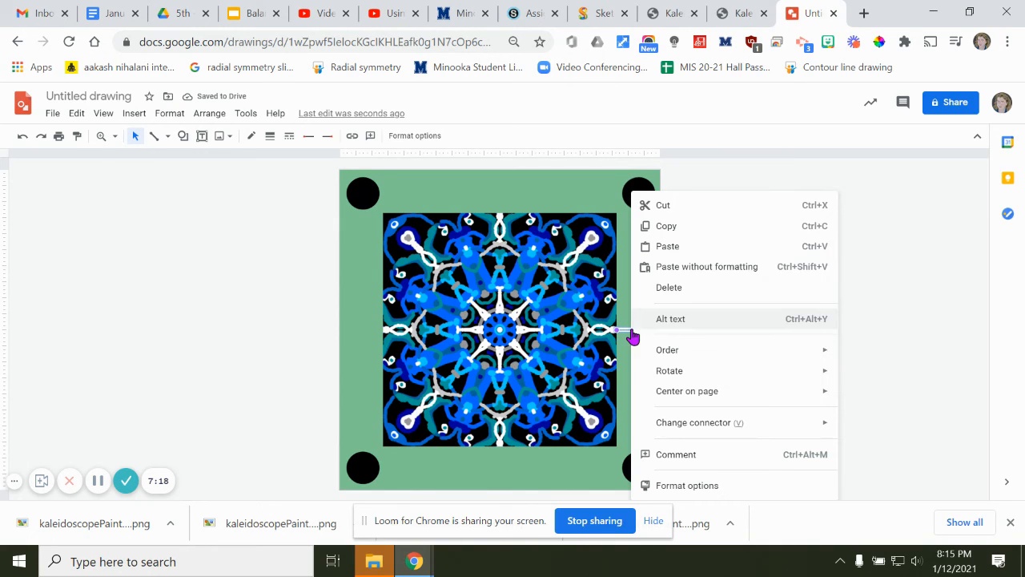
pyautogui.click(668, 231)
pyautogui.rightClick(643, 269)
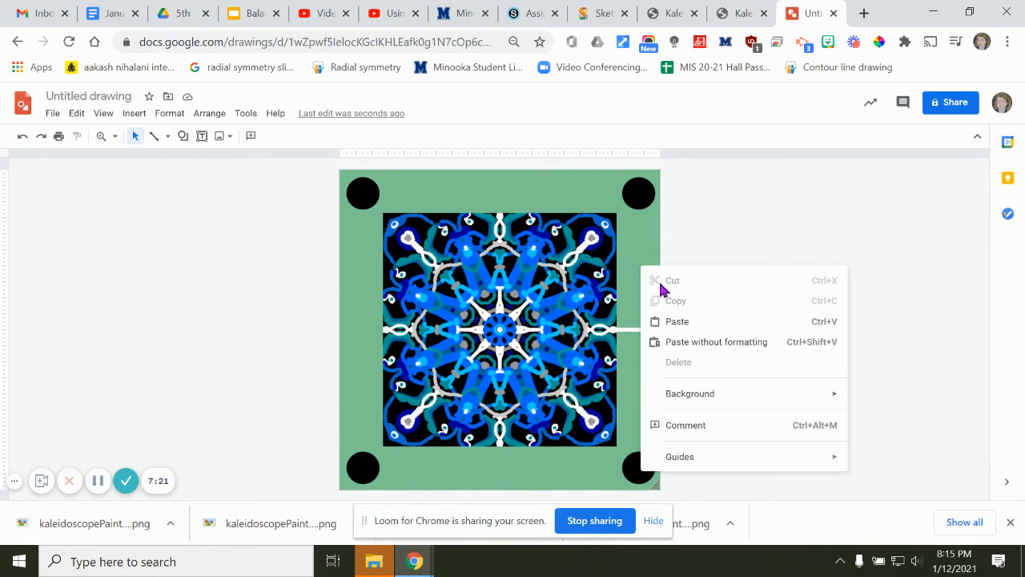
pyautogui.click(677, 321)
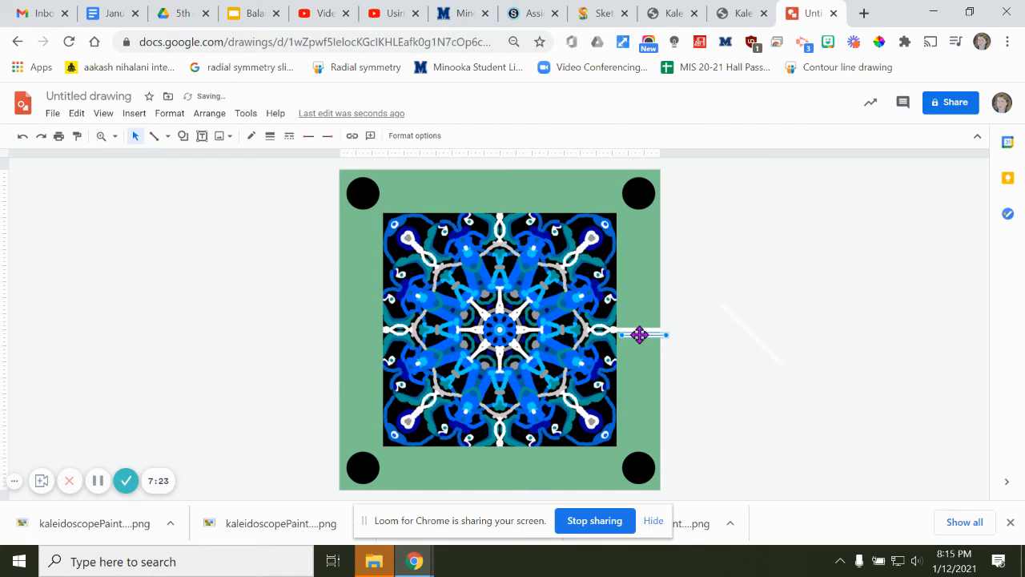
pyautogui.moveTo(639, 334); pyautogui.dragTo(354, 330)
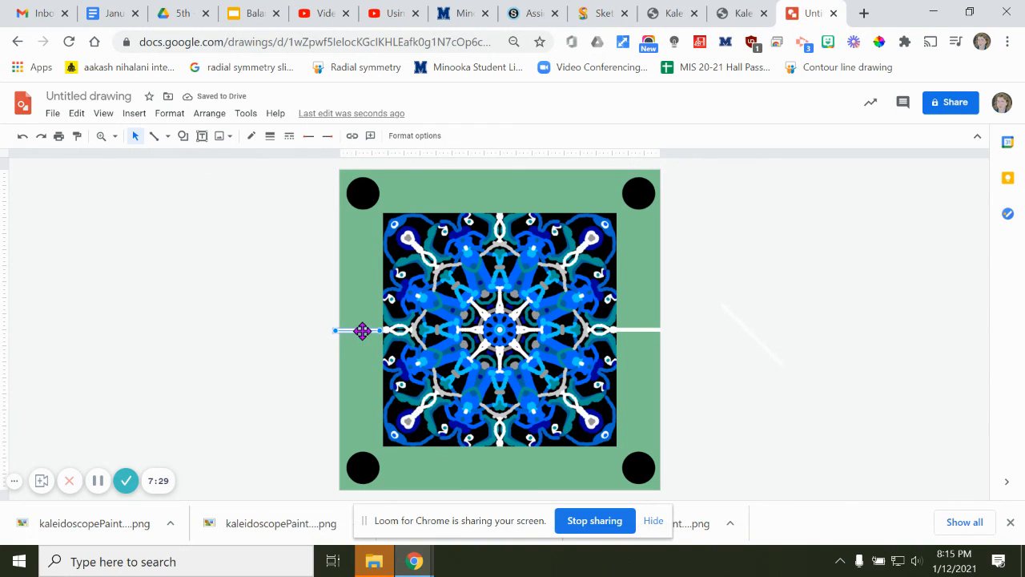
pyautogui.moveTo(362, 331); pyautogui.dragTo(367, 332)
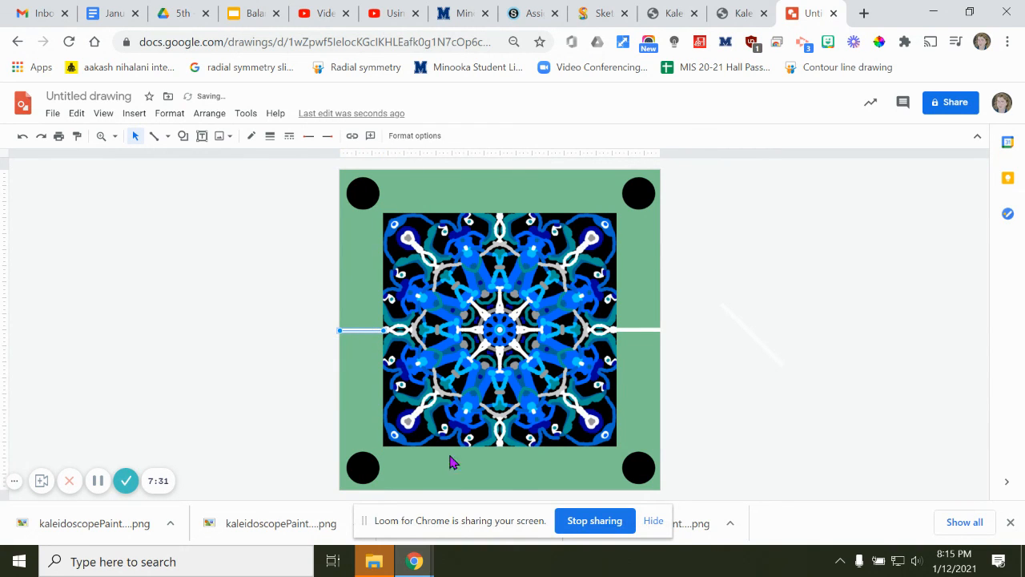
# Paste another white line, turn it vertical and place it across the border below the image's centre
pyautogui.rightClick(436, 474)
pyautogui.click(480, 322)
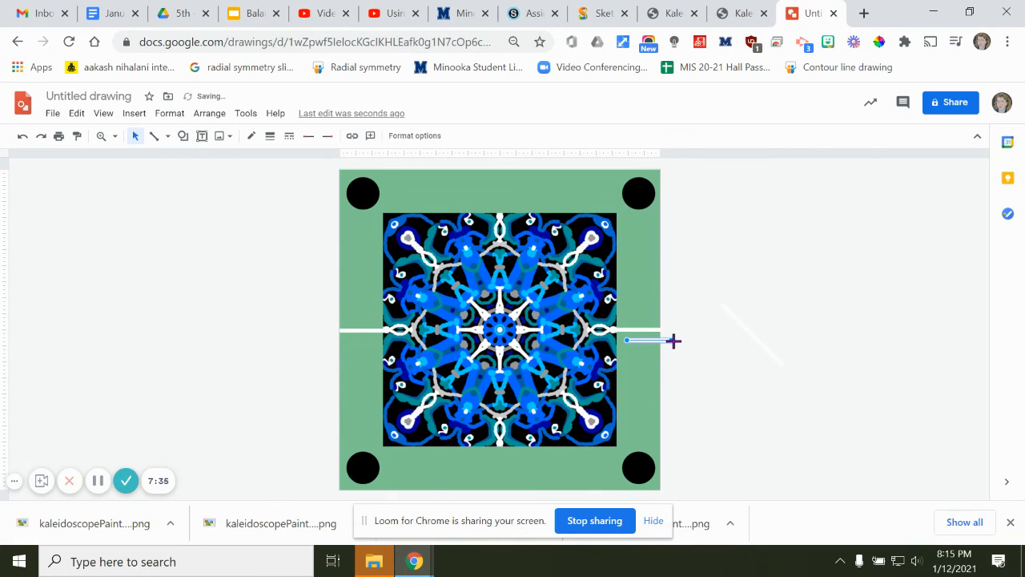
pyautogui.moveTo(674, 340); pyautogui.dragTo(627, 393)
pyautogui.moveTo(626, 356); pyautogui.dragTo(497, 454)
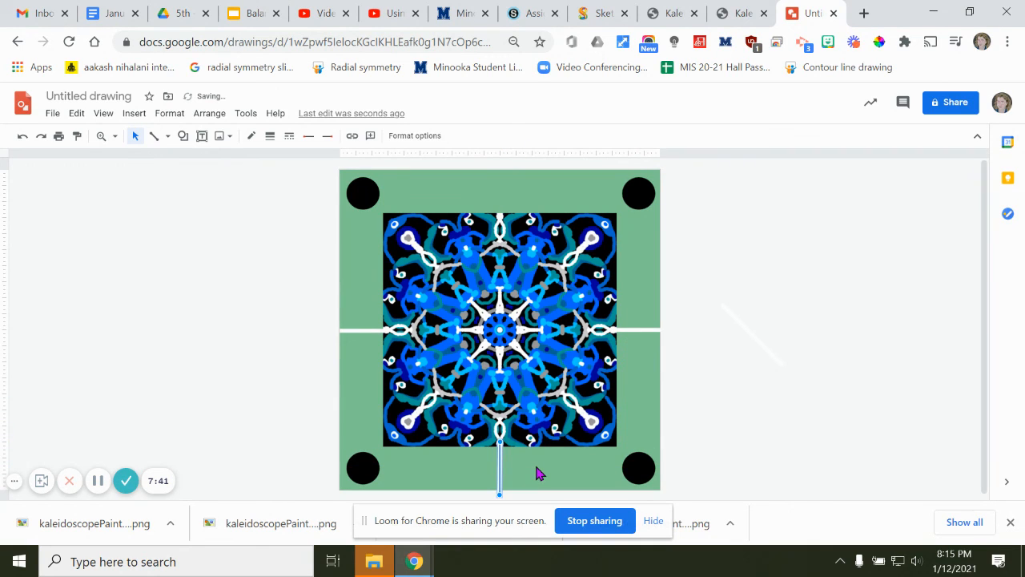
pyautogui.click(537, 474)
# Paste a fourth white line, turn it vertical and place it across the border above the image's centre
pyautogui.rightClick(493, 196)
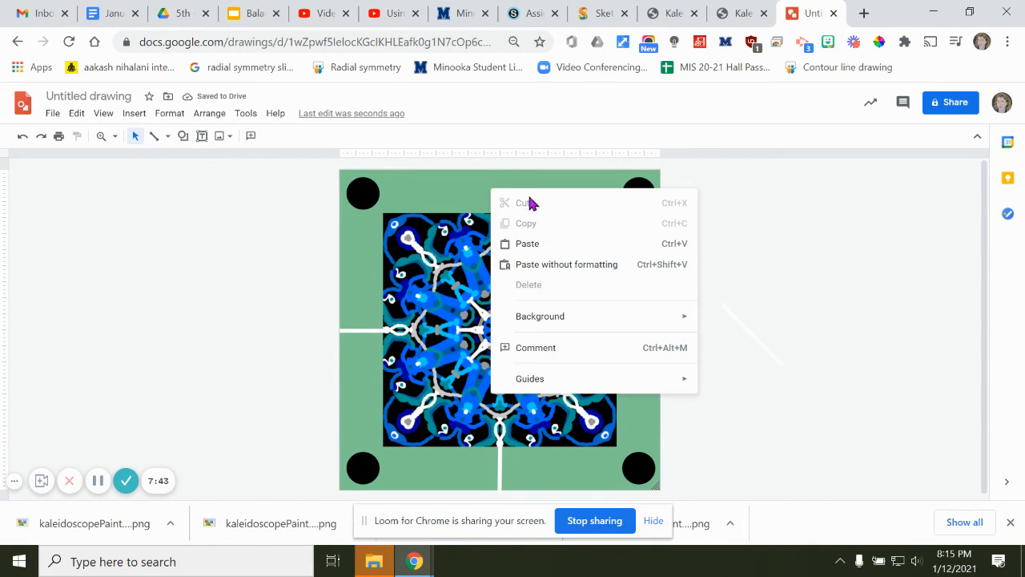
pyautogui.click(536, 247)
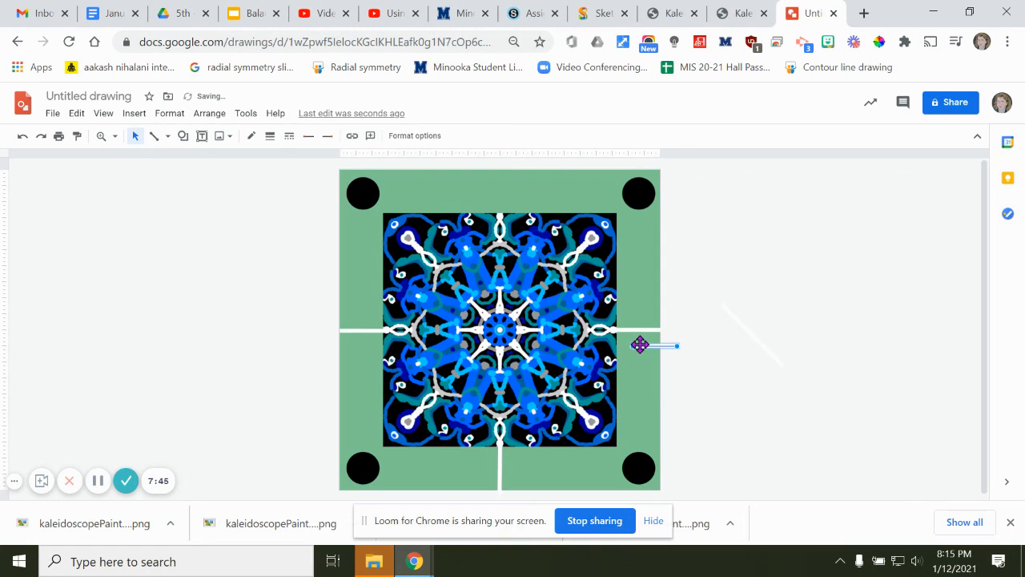
pyautogui.moveTo(640, 345); pyautogui.dragTo(485, 190)
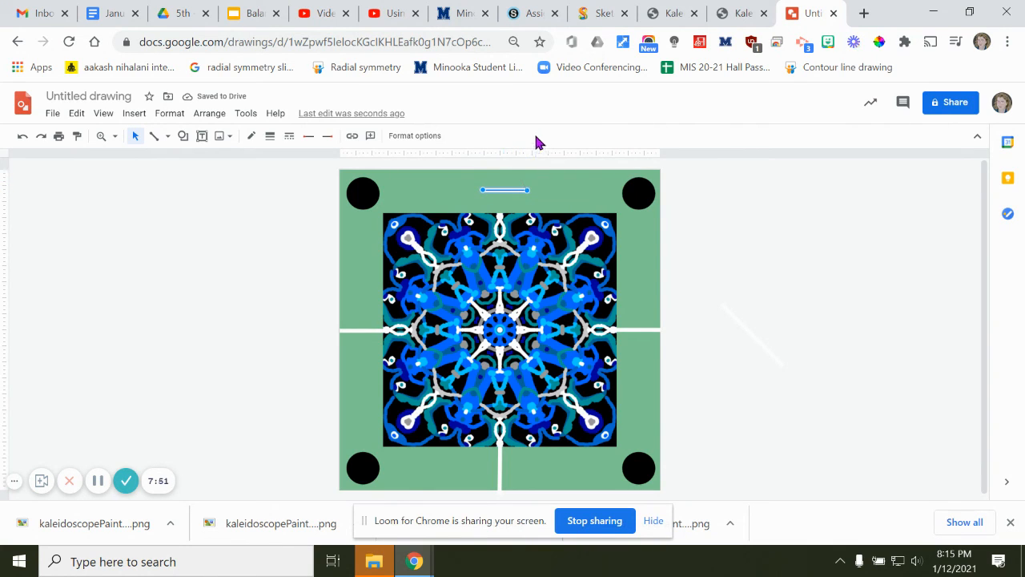
pyautogui.moveTo(507, 190); pyautogui.dragTo(502, 197)
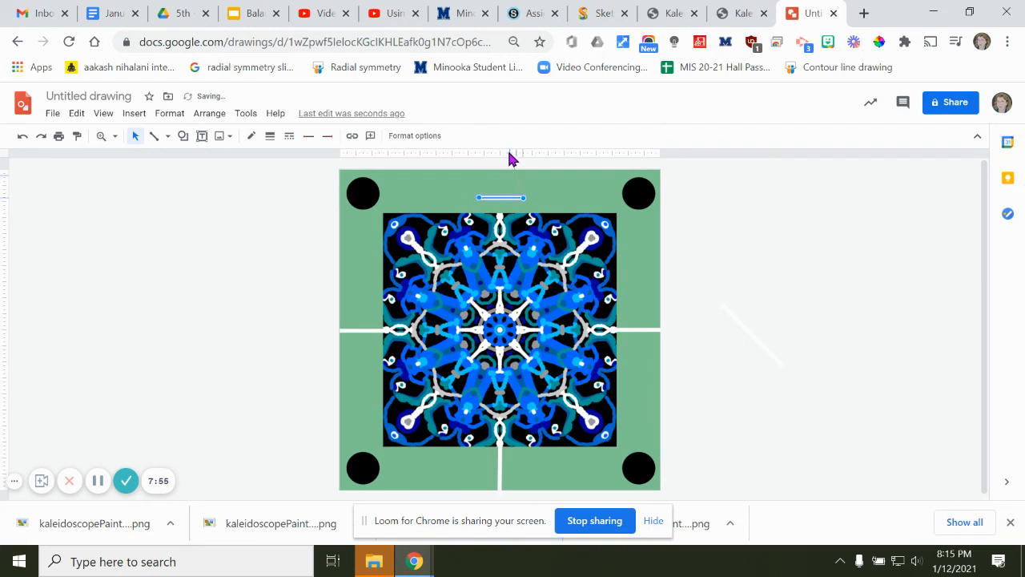
pyautogui.moveTo(522, 151); pyautogui.dragTo(498, 197)
pyautogui.click(709, 238)
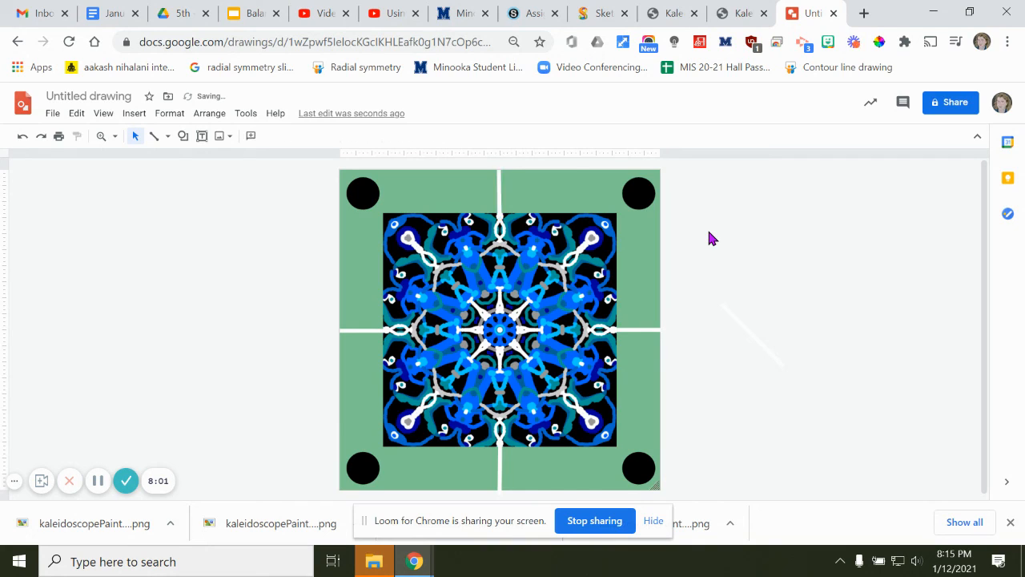